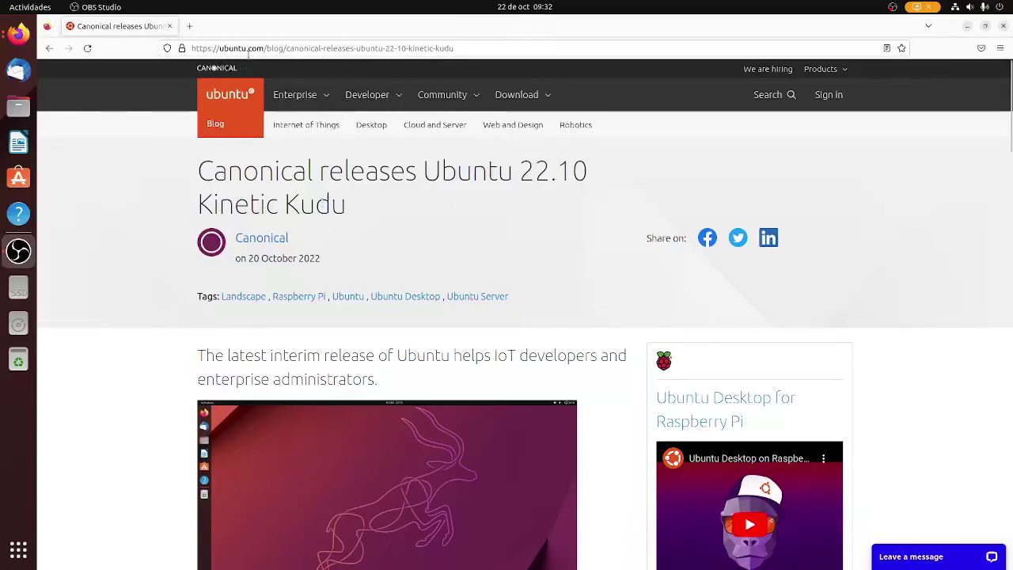
# Step: Read through the Ubuntu 22.10 Kinetic Kudu release article, highlighting the release date, and close the page
pyautogui.scroll(-3, 450, 192)
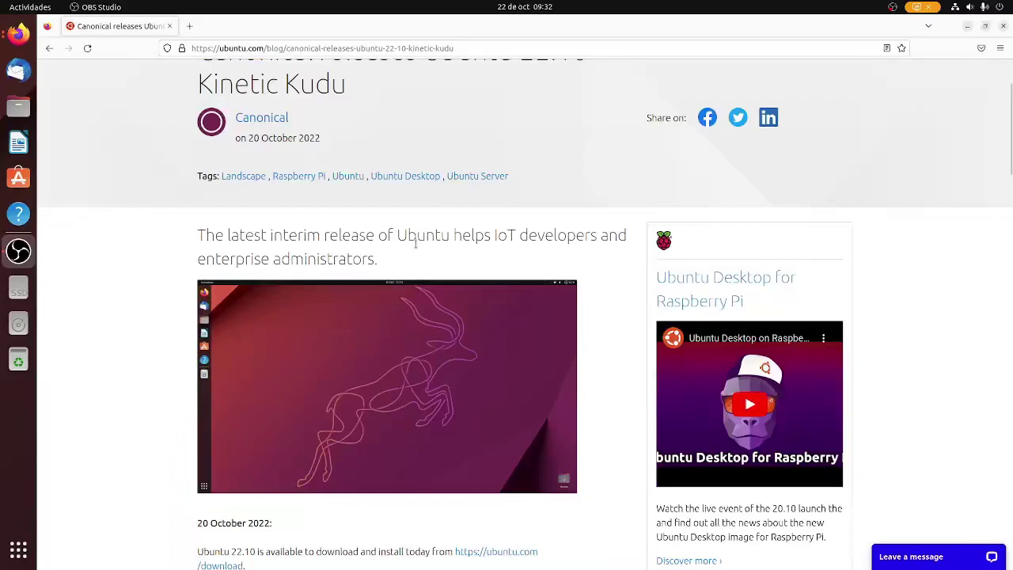
pyautogui.scroll(-4, 415, 244)
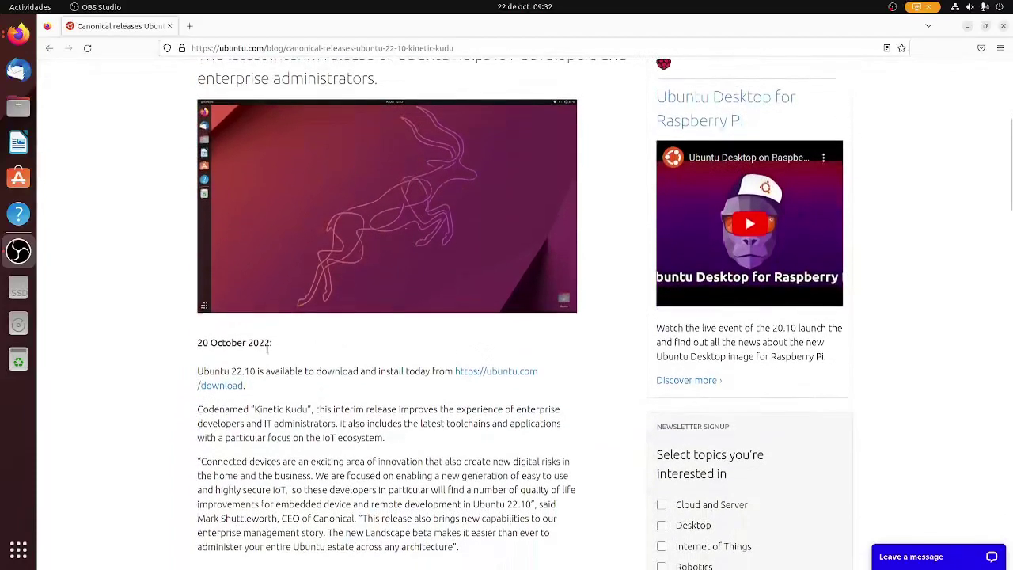
pyautogui.moveTo(199, 343); pyautogui.dragTo(292, 346)
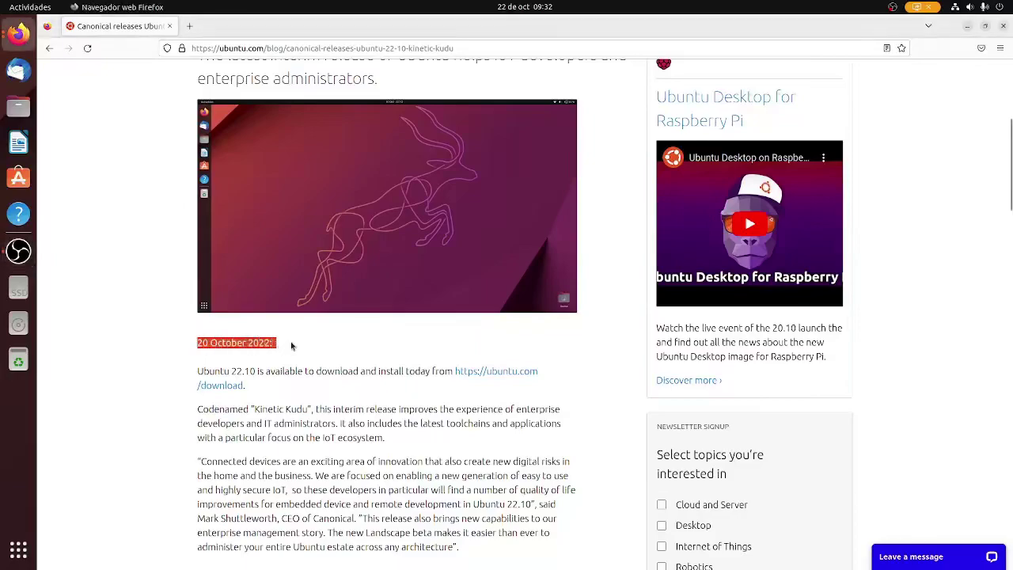
pyautogui.scroll(-7, 300, 336)
pyautogui.scroll(-7, 324, 272)
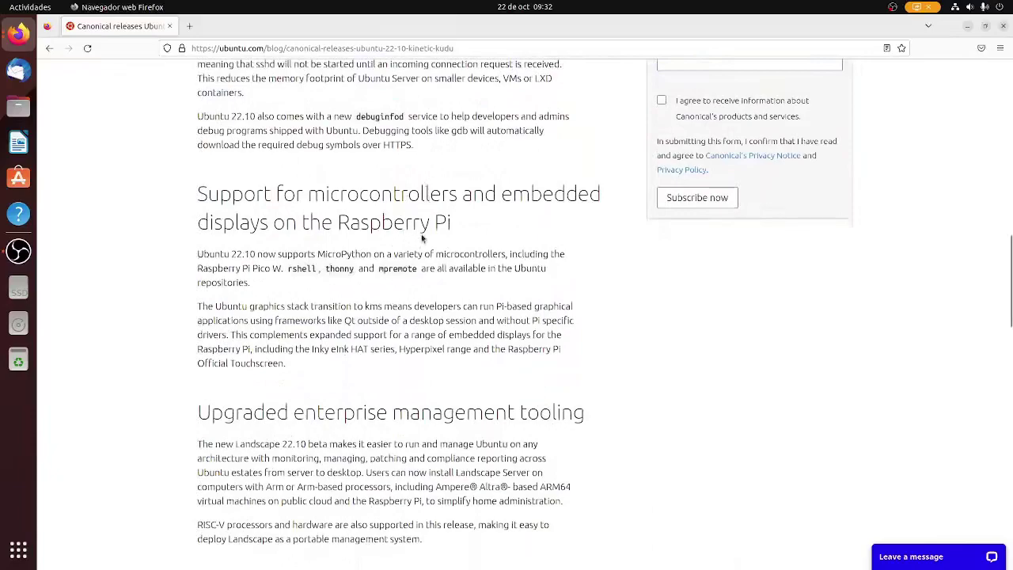
pyautogui.scroll(-4, 422, 238)
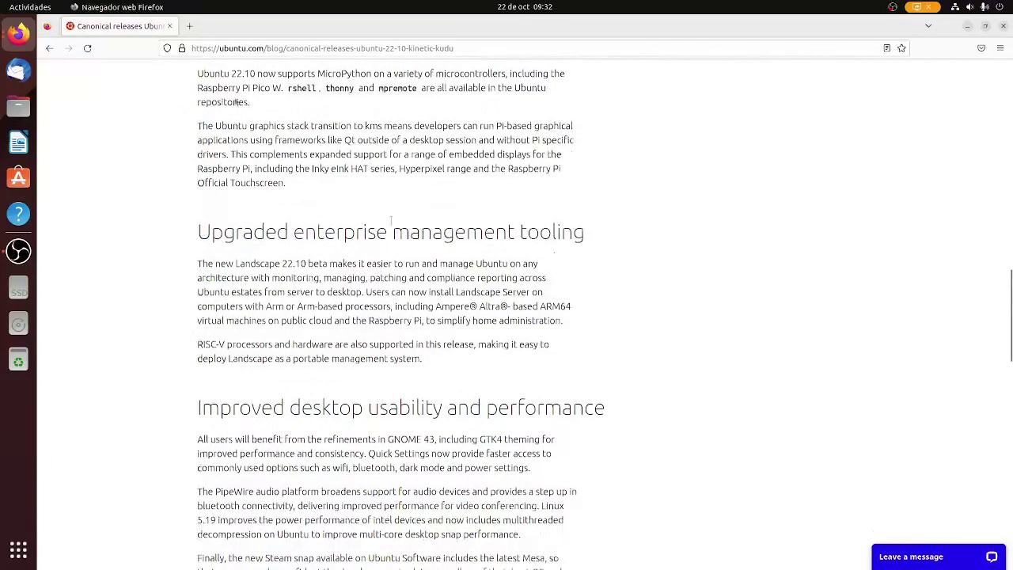
pyautogui.click(168, 28)
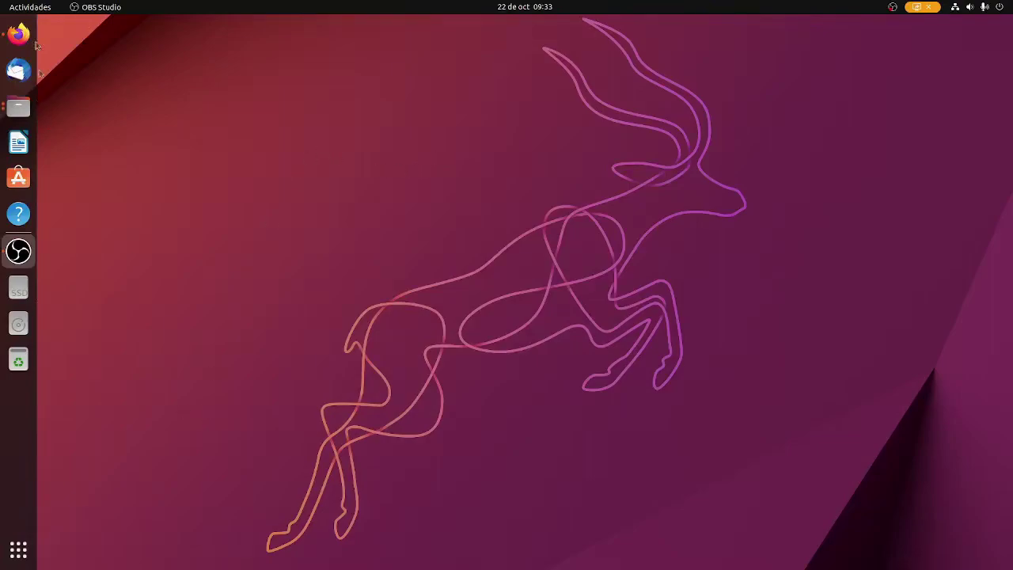
# Step: Show the open file manager windows, bring the Documentos window forward and minimise the Imágenes window
pyautogui.click(22, 111)
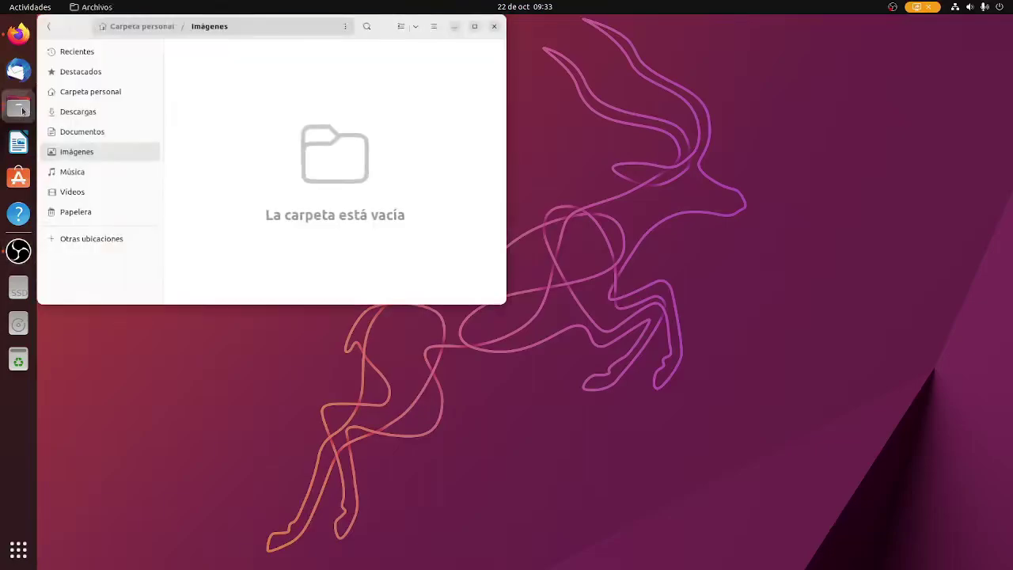
pyautogui.click(22, 111)
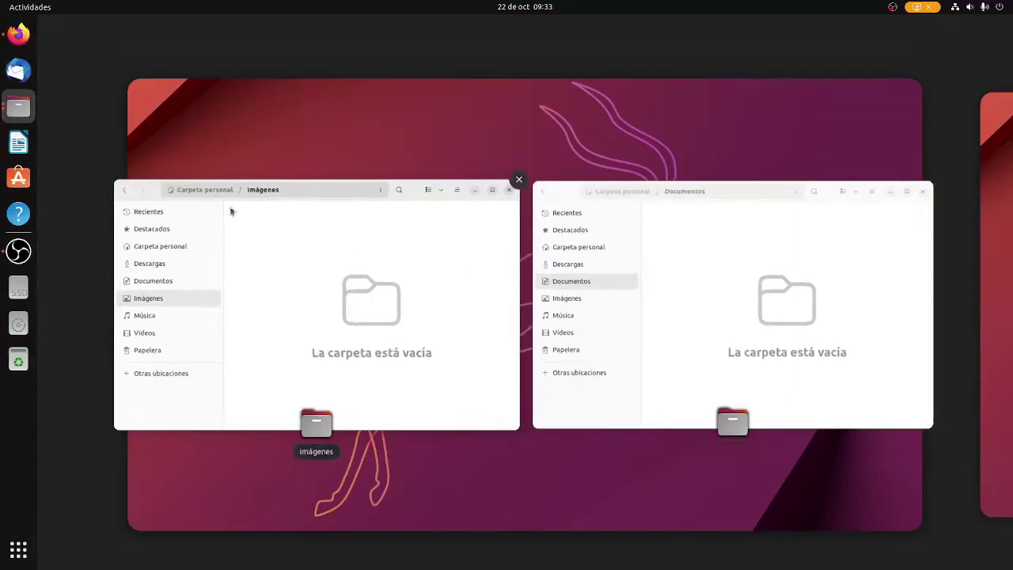
pyautogui.click(694, 277)
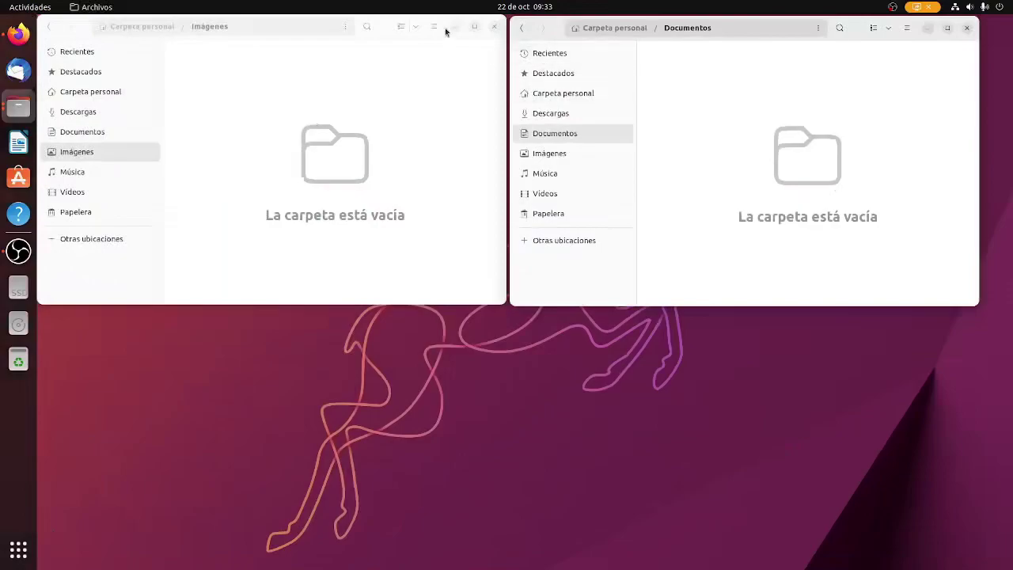
pyautogui.click(454, 27)
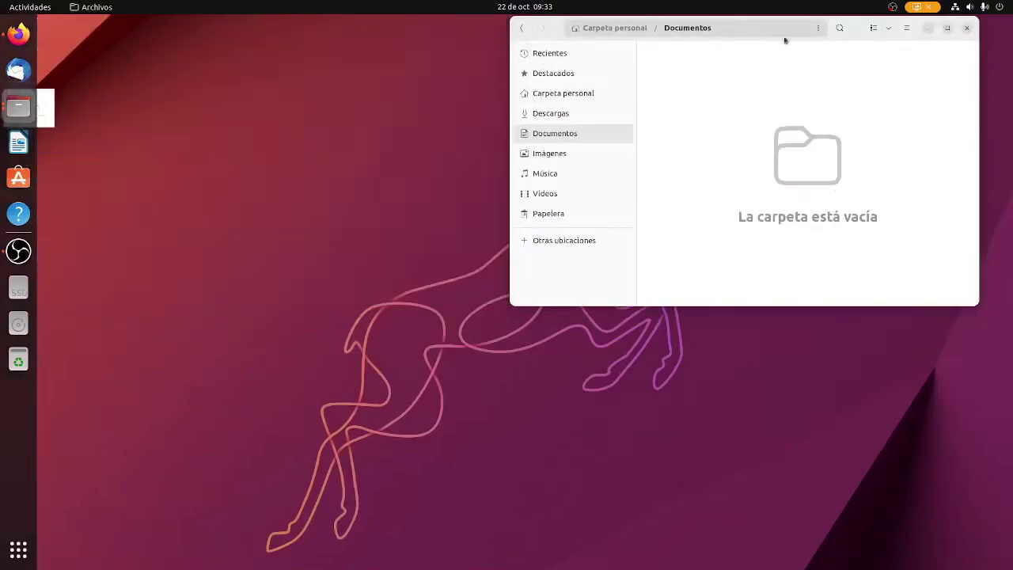
# Step: Preview all open file manager windows again and return to the Documentos window
pyautogui.click(20, 104)
pyautogui.click(654, 254)
pyautogui.click(19, 105)
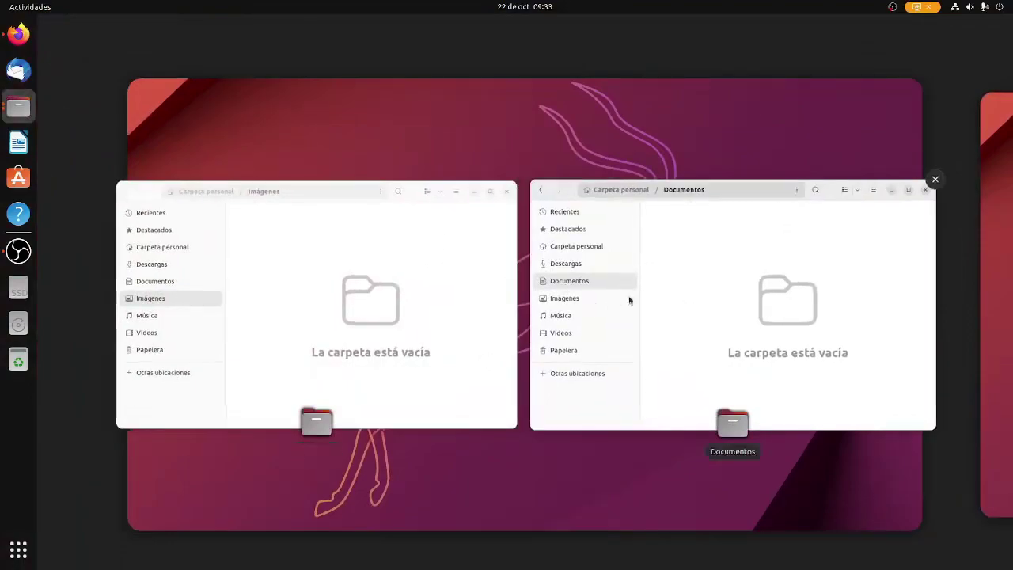
pyautogui.click(629, 301)
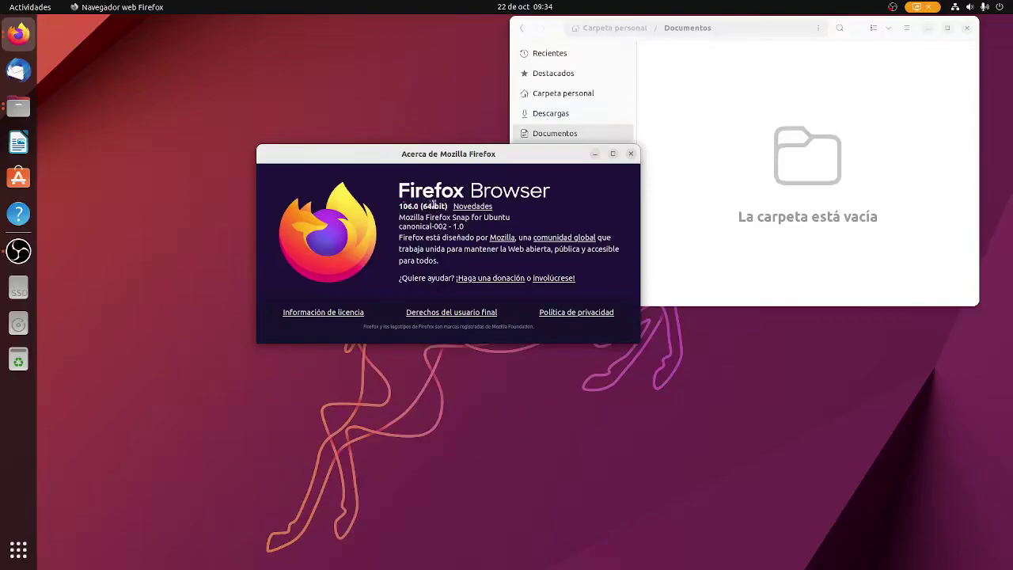
# Step: Highlight the version number in the About Mozilla Firefox window and close that window
pyautogui.moveTo(399, 206); pyautogui.dragTo(418, 206)
pyautogui.click(631, 154)
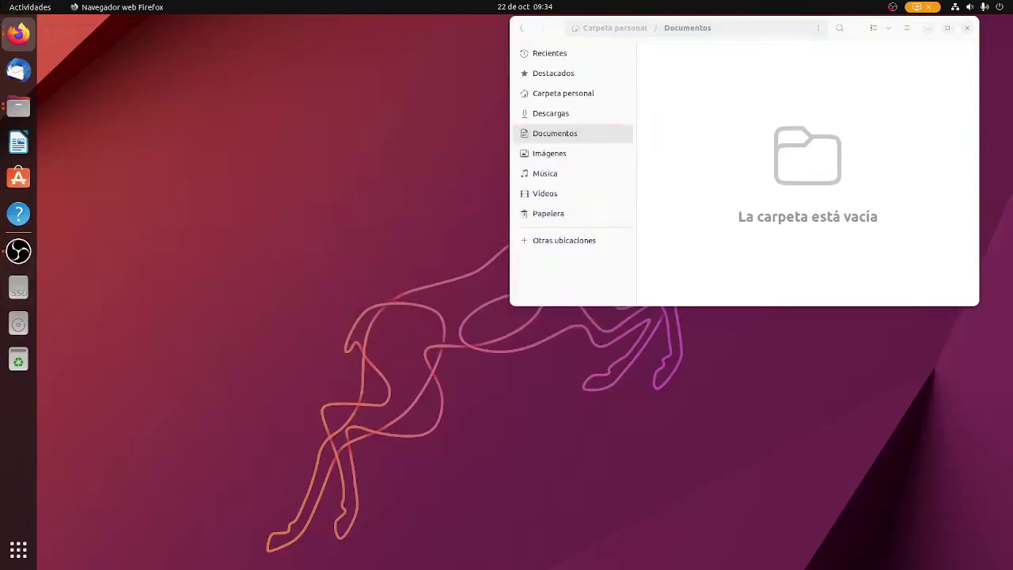
# Step: Open Thunderbird, dismiss the account setup page and maximise the window
pyautogui.click(19, 71)
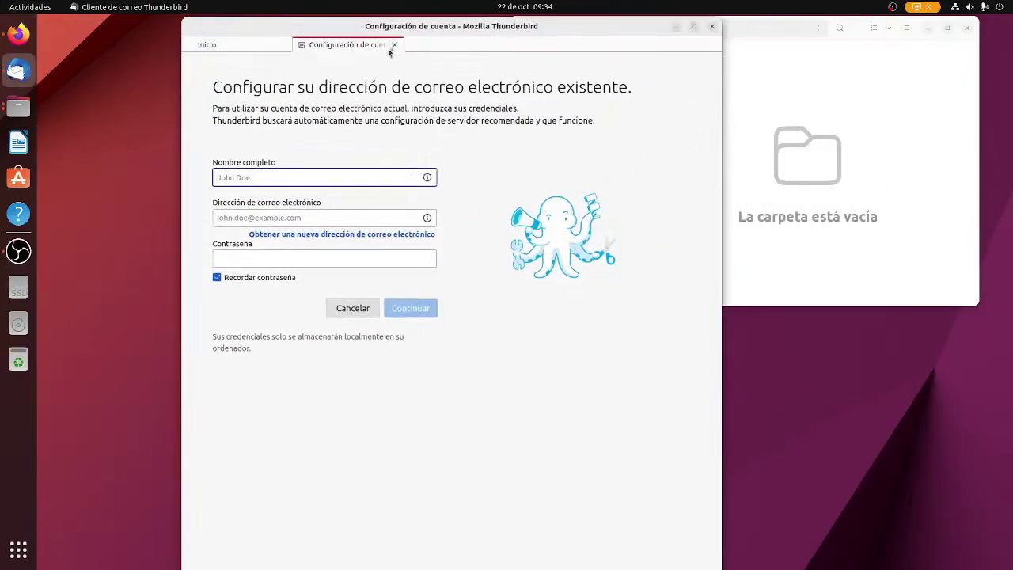
pyautogui.click(394, 41)
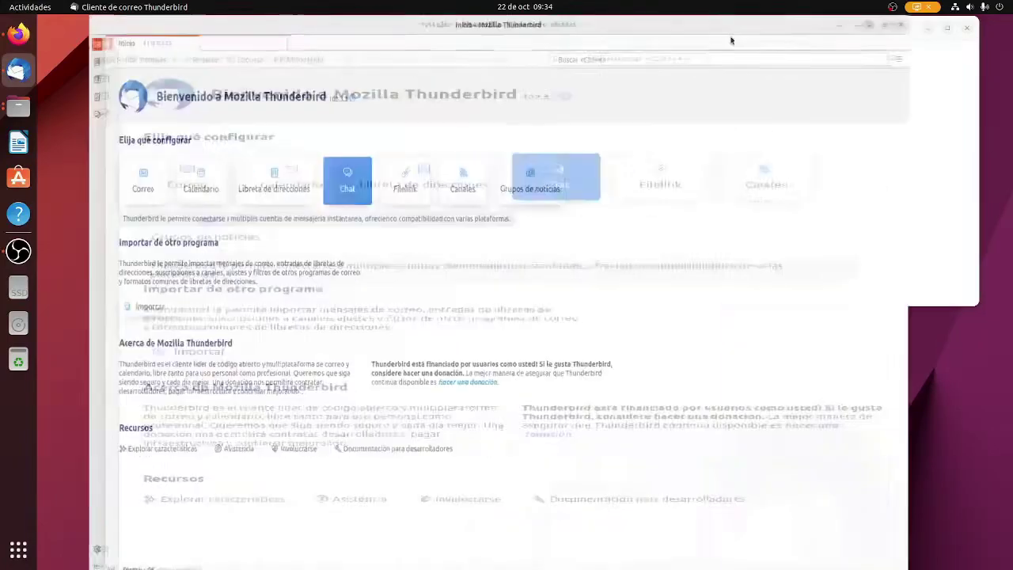
pyautogui.click(694, 26)
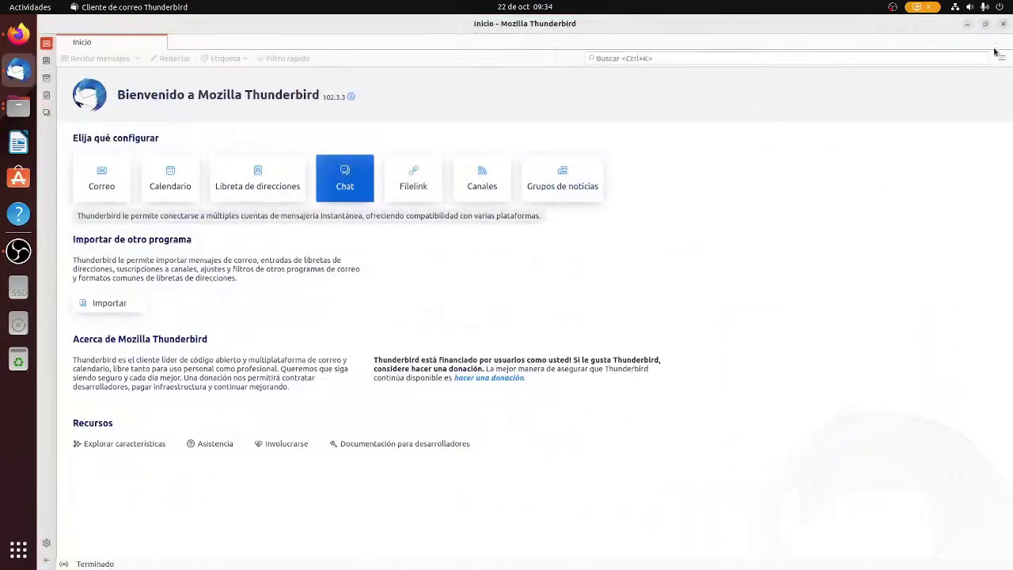
# Step: Check the Thunderbird version in its About window, then close the mail client
pyautogui.click(999, 56)
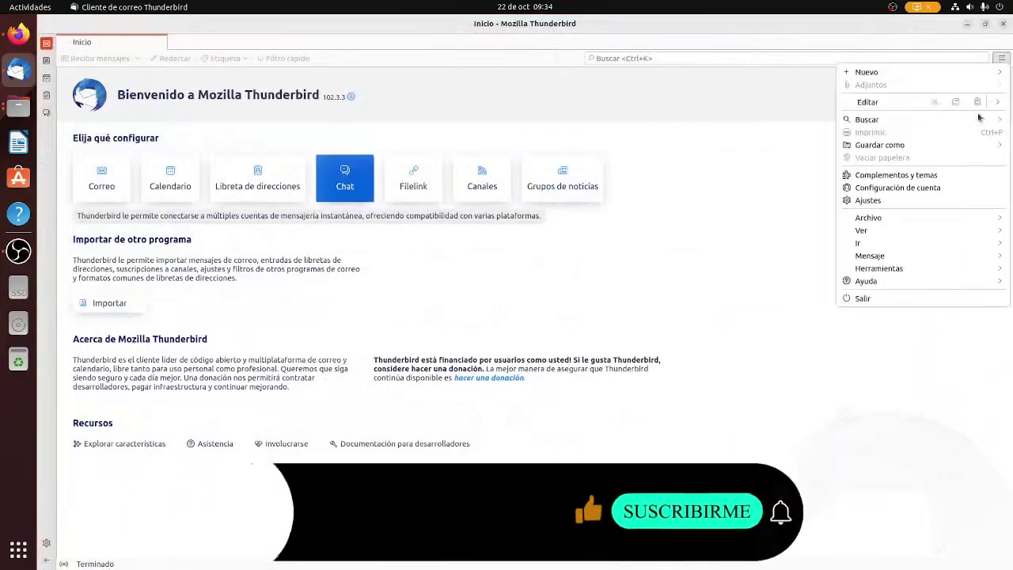
pyautogui.click(893, 282)
pyautogui.click(878, 205)
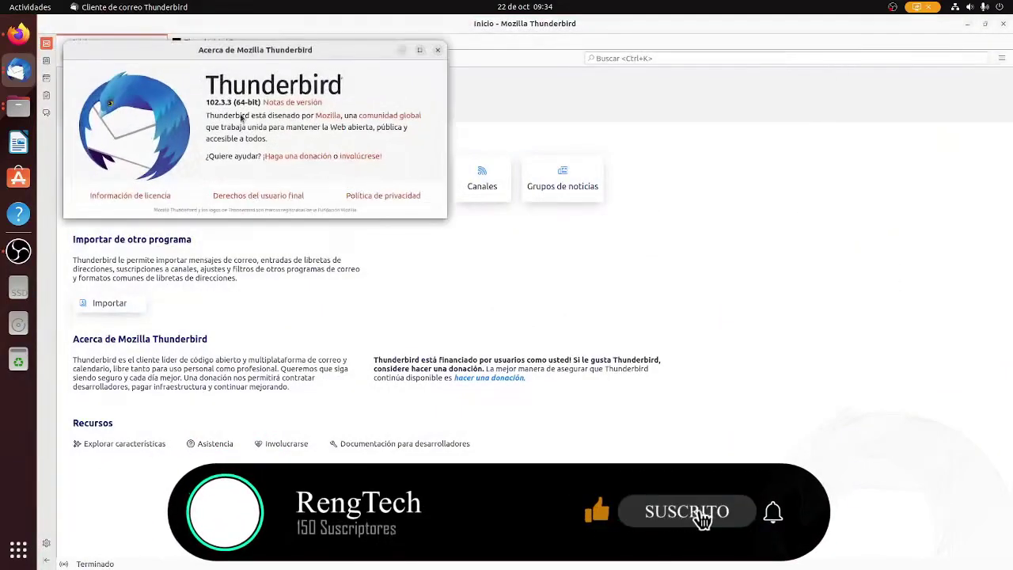
pyautogui.click(439, 49)
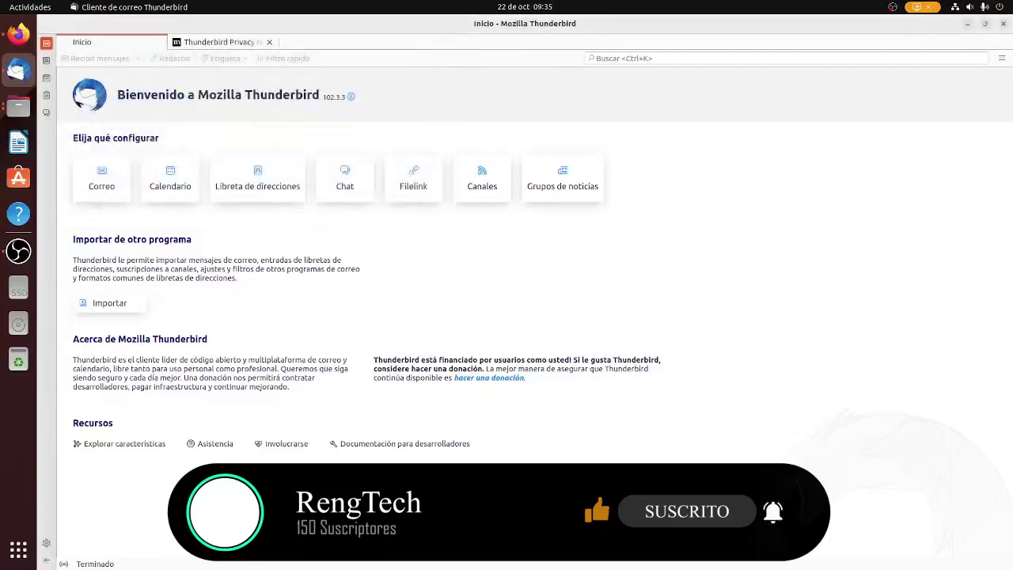
pyautogui.click(1003, 23)
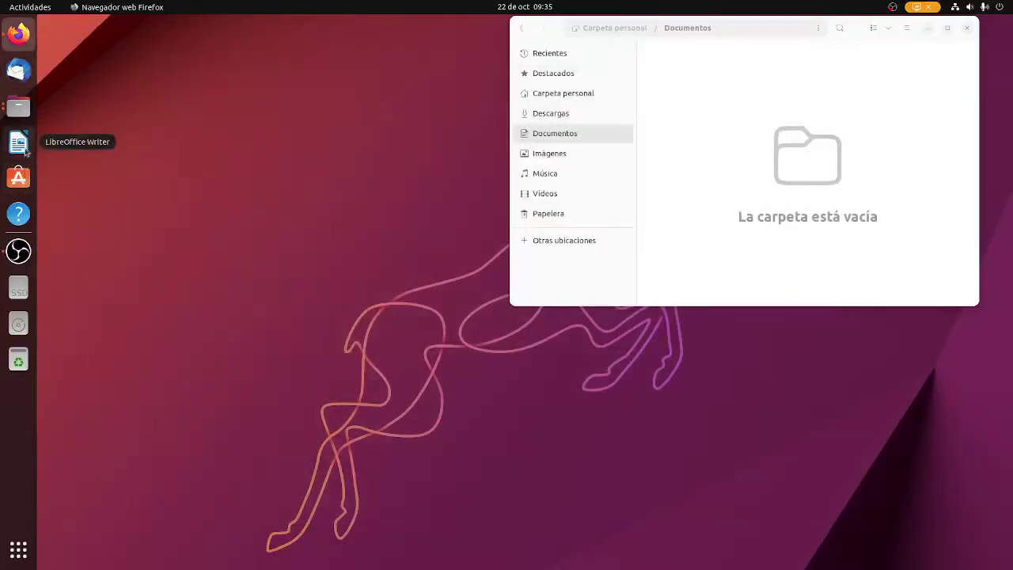
# Step: Open LibreOffice Writer, check the version in its About dialog and close the application
pyautogui.click(25, 154)
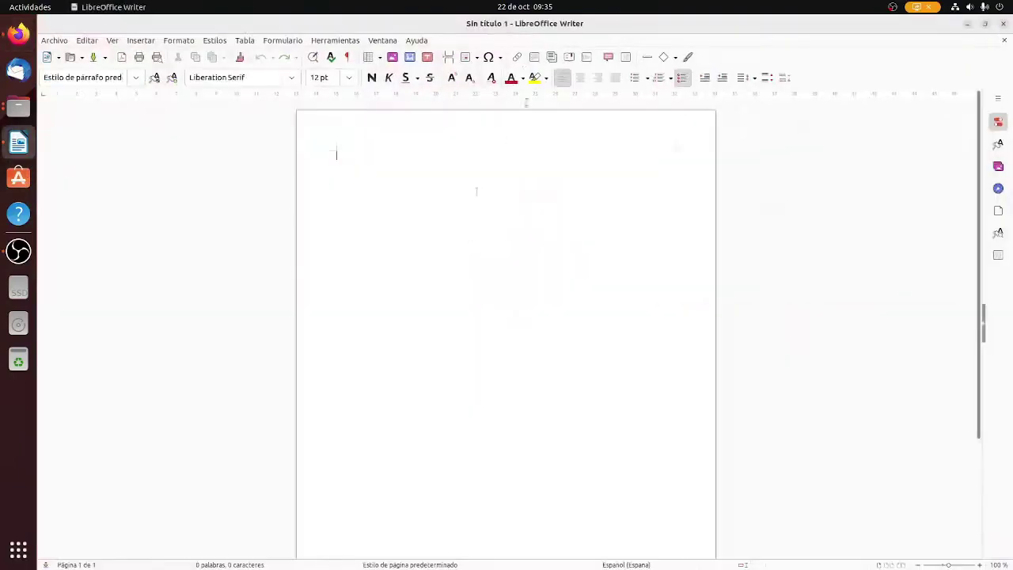
pyautogui.click(416, 40)
pyautogui.click(485, 200)
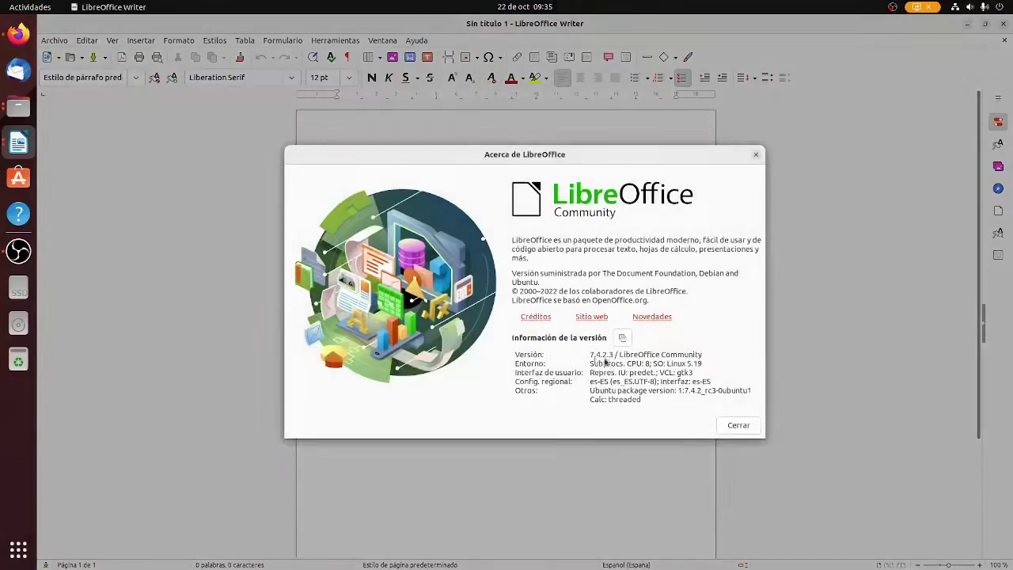
pyautogui.click(756, 154)
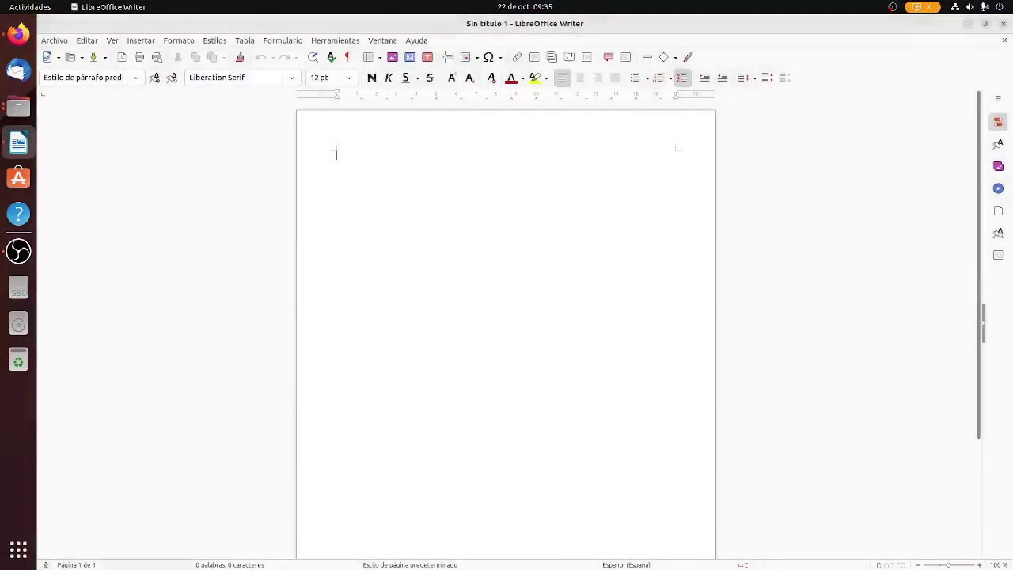
pyautogui.click(1006, 24)
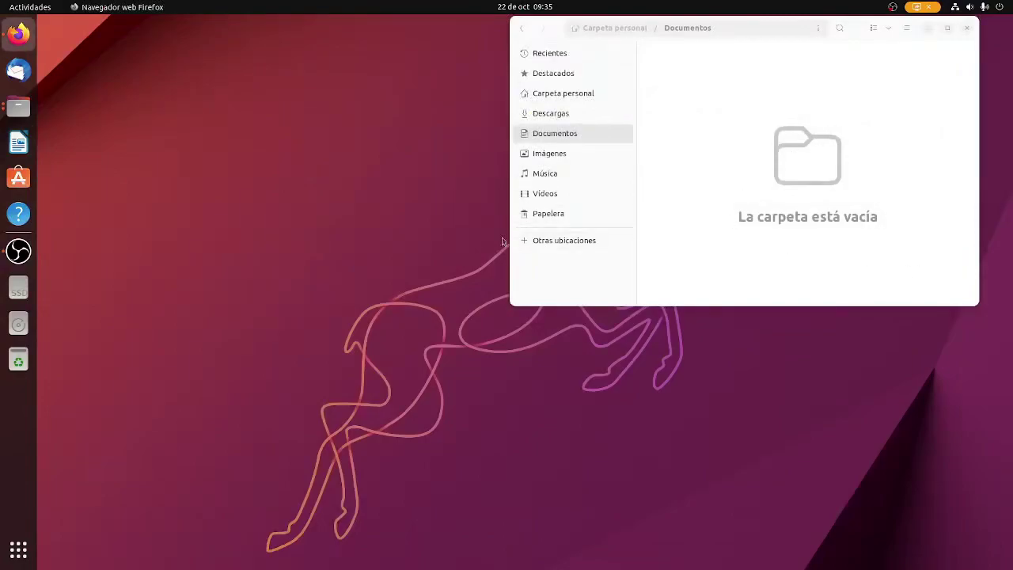
# Step: Open a terminal, move it toward the middle of the desktop and run uname -a
pyautogui.hotkey('ctrl', 'alt', 't')
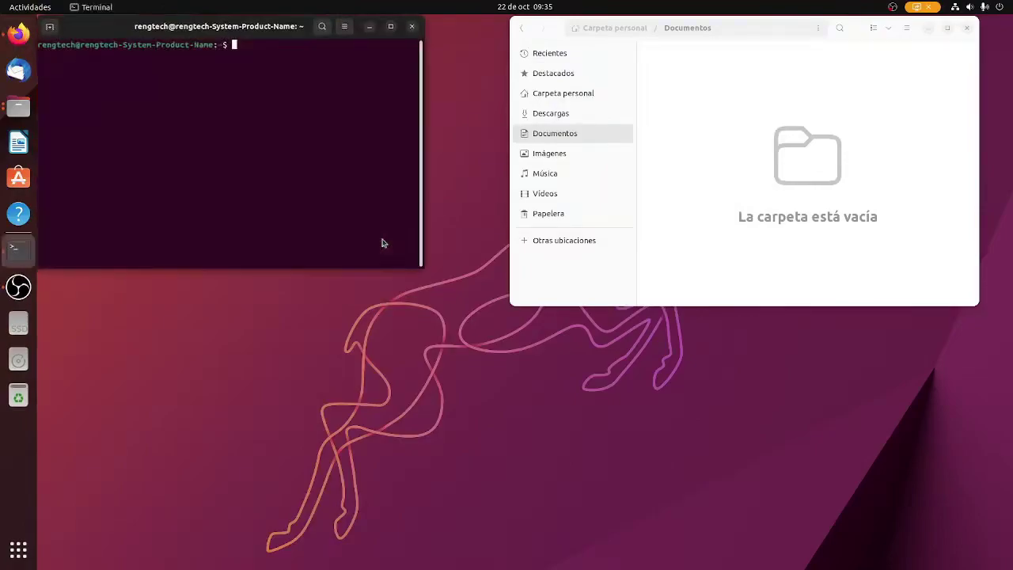
pyautogui.moveTo(289, 24); pyautogui.dragTo(612, 146)
pyautogui.write('uname -a')
pyautogui.press('Return')
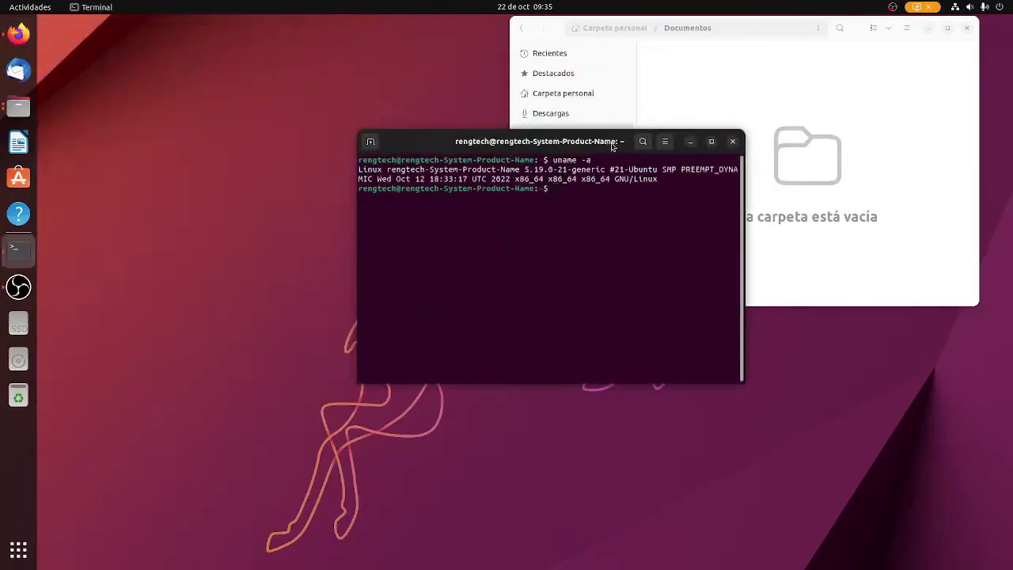
# Step: Highlight the kernel version in the terminal output and close the terminal
pyautogui.moveTo(525, 169); pyautogui.dragTo(568, 171)
pyautogui.click(664, 244)
pyautogui.click(732, 141)
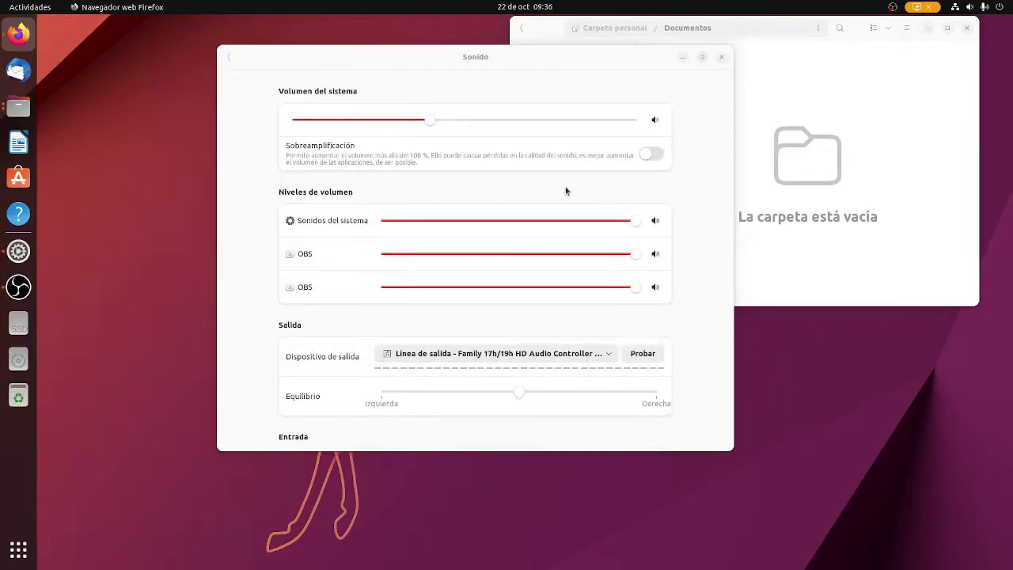
# Step: Look through the Sonido settings, from the volume levels down to the output and input devices
pyautogui.click(649, 207)
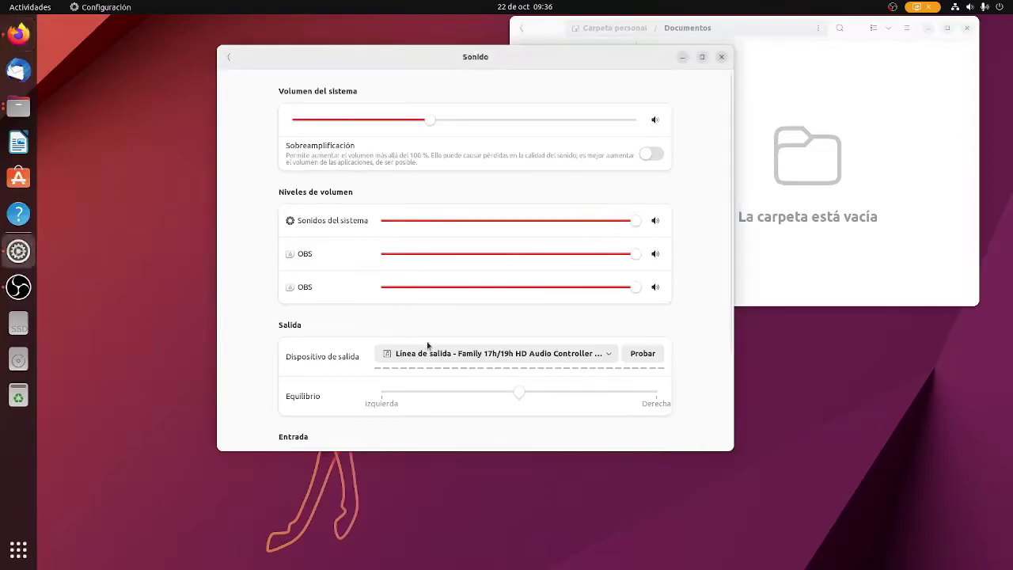
pyautogui.scroll(-3, 428, 345)
pyautogui.scroll(1, 438, 335)
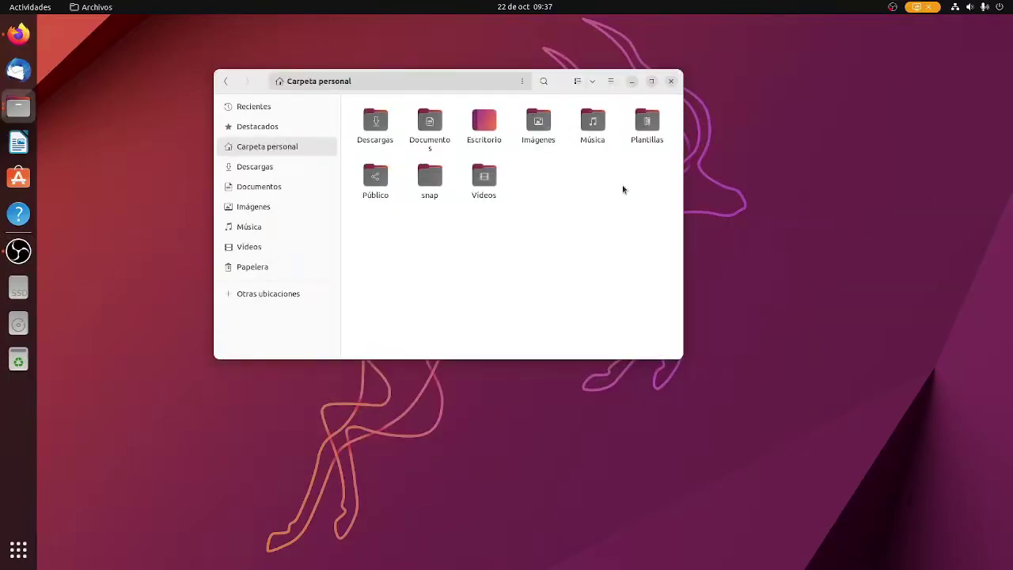
# Step: Enlarge the Carpeta personal window, look inside the Plantillas folder and return to the home folder
pyautogui.click(613, 84)
pyautogui.click(626, 290)
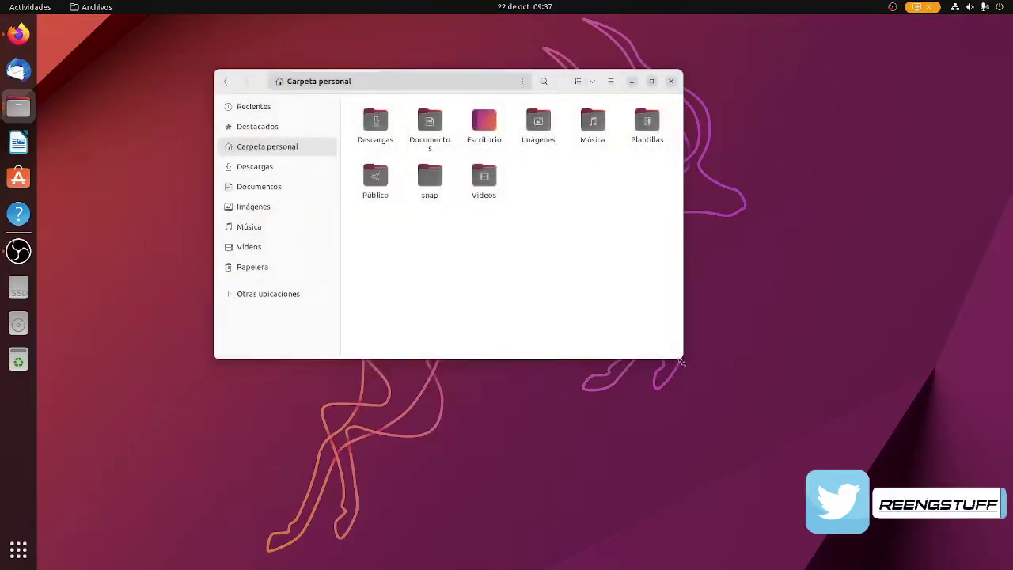
pyautogui.moveTo(680, 362); pyautogui.dragTo(751, 393)
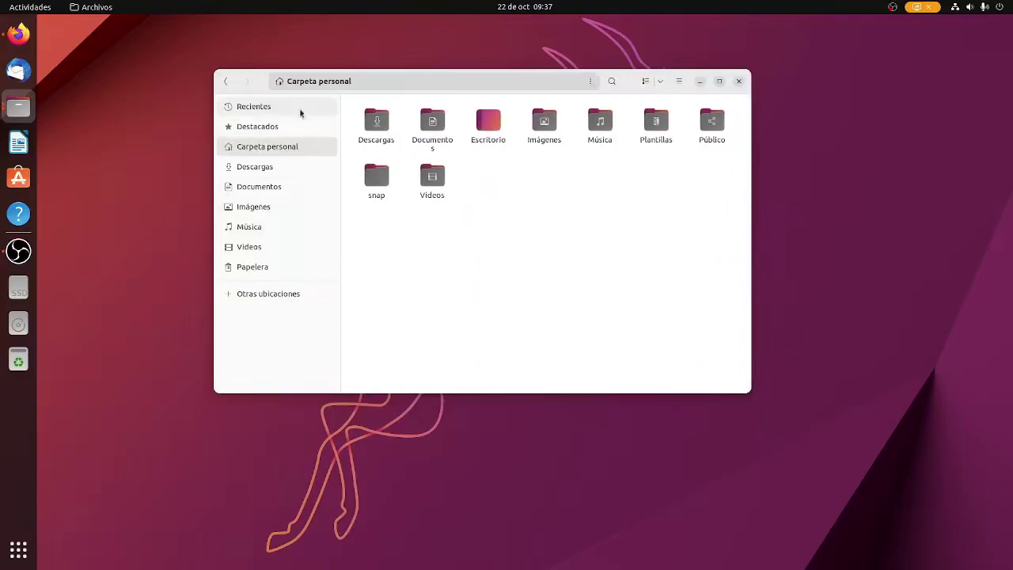
pyautogui.doubleClick(671, 127)
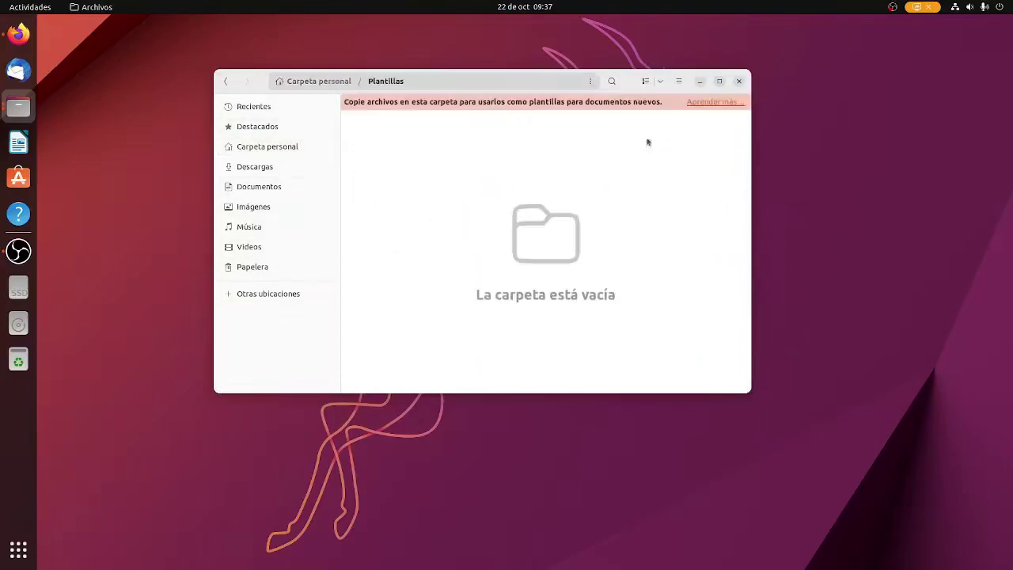
pyautogui.click(227, 82)
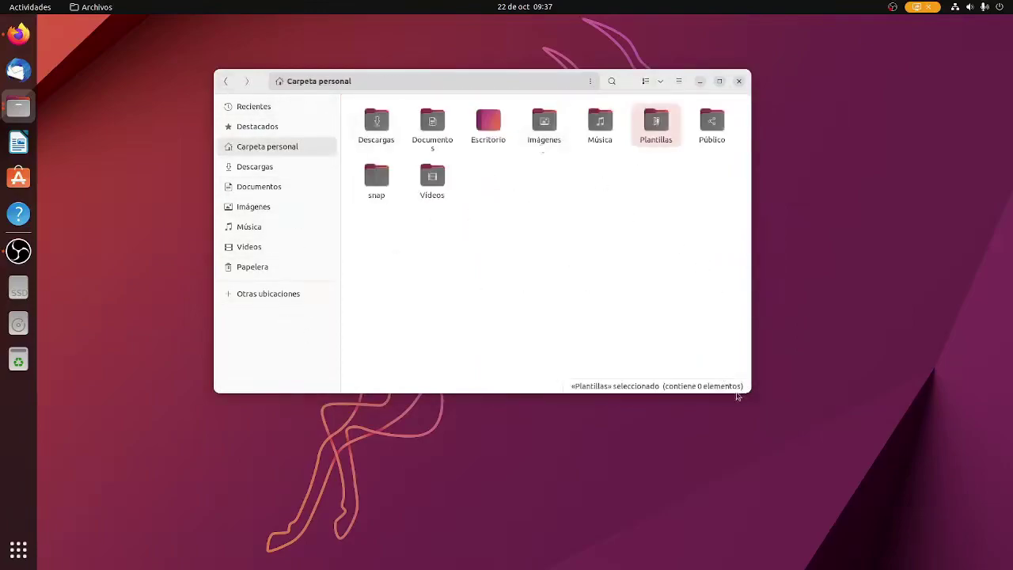
# Step: Shrink the file manager window to its narrow layout, then widen it until the sidebar returns, repositioning it on the desktop
pyautogui.moveTo(737, 395); pyautogui.dragTo(487, 381)
pyautogui.moveTo(407, 86); pyautogui.dragTo(710, 133)
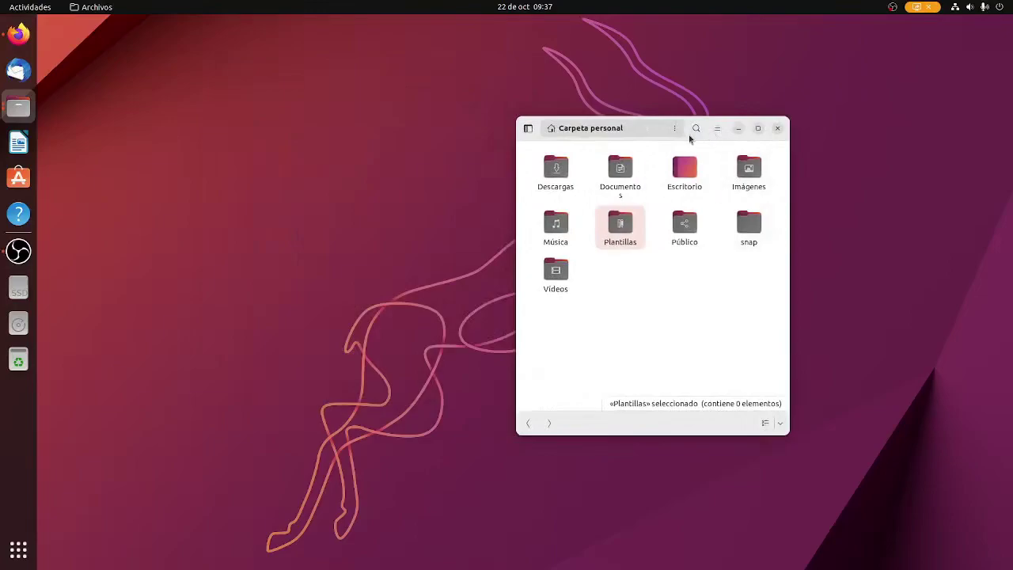
pyautogui.moveTo(791, 265); pyautogui.dragTo(934, 283)
pyautogui.moveTo(814, 130); pyautogui.dragTo(545, 108)
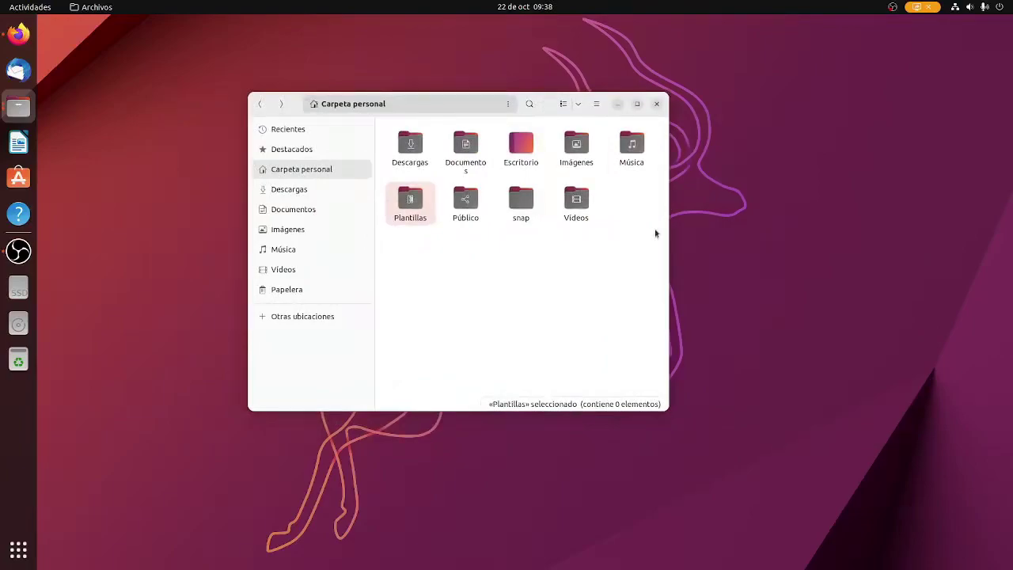
# Step: Narrow the file manager window, look through sidebar locations such as Destacados, return to Carpeta personal and minimize the window
pyautogui.moveTo(671, 231); pyautogui.dragTo(580, 224)
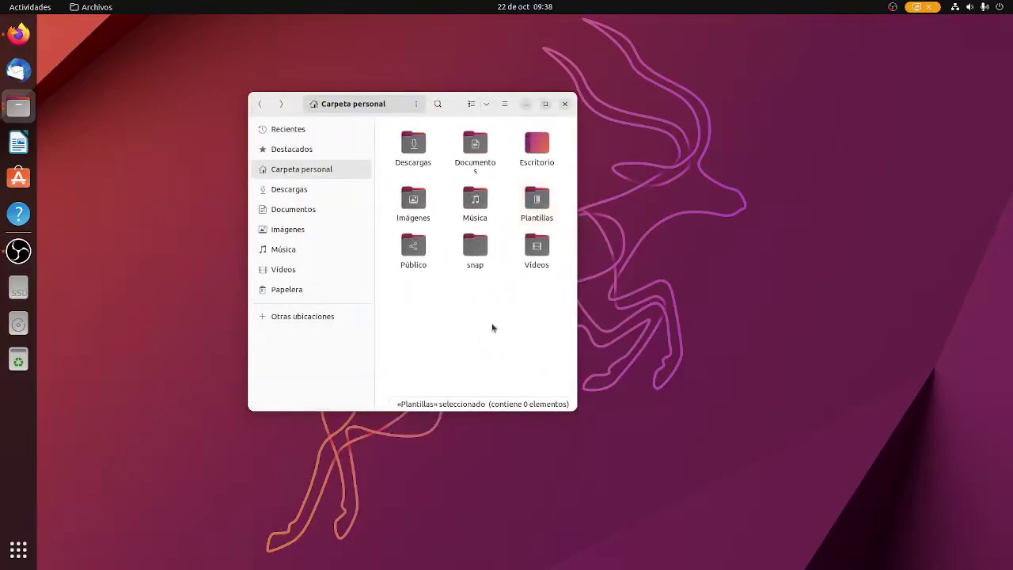
pyautogui.click(321, 268)
pyautogui.click(321, 189)
pyautogui.click(310, 149)
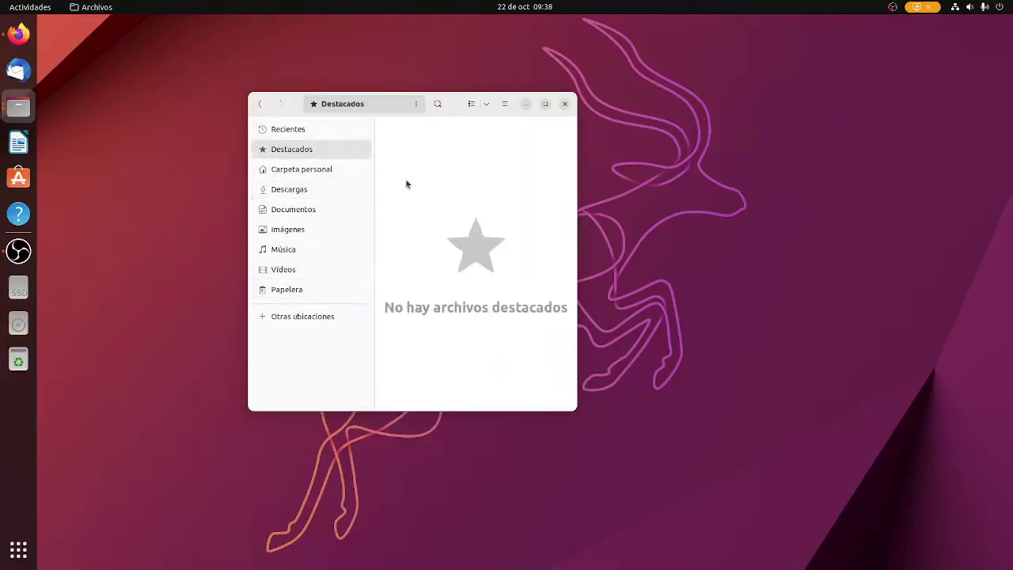
pyautogui.click(346, 169)
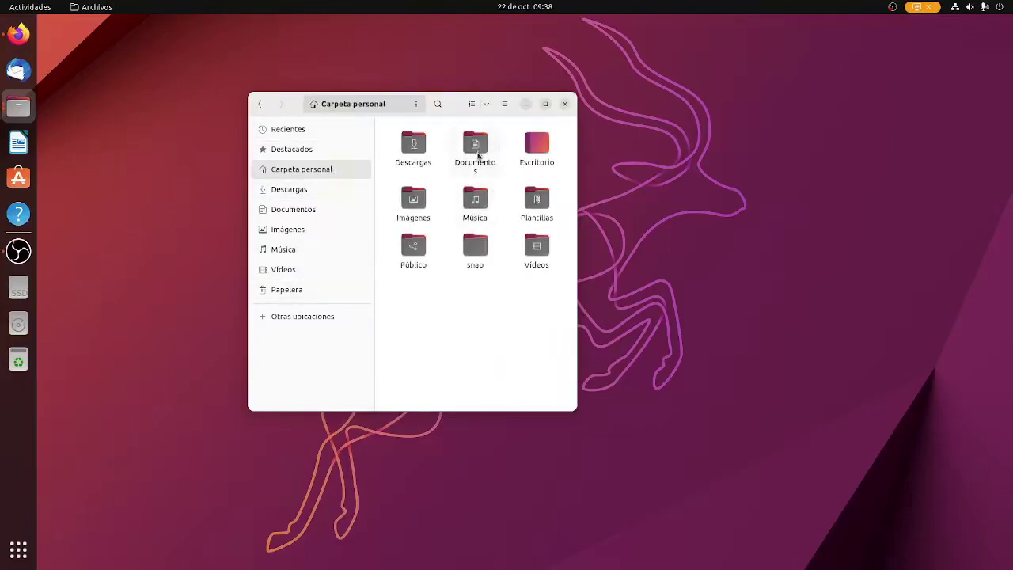
pyautogui.click(18, 107)
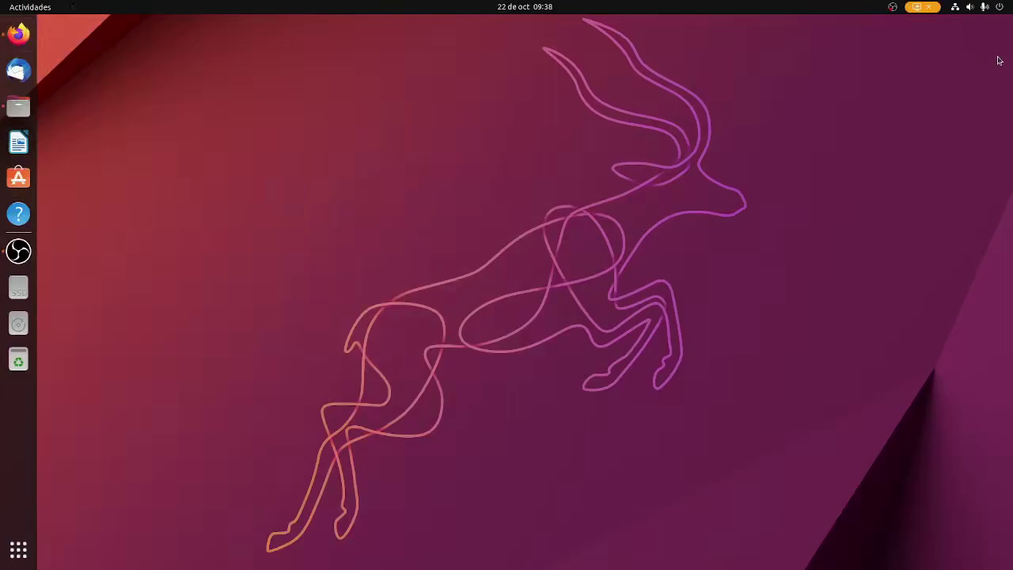
# Step: Open the system settings, reposition and widen the window, and go to the Escritorio de Ubuntu page
pyautogui.click(1001, 10)
pyautogui.click(845, 38)
pyautogui.moveTo(327, 31); pyautogui.dragTo(570, 63)
pyautogui.moveTo(800, 185); pyautogui.dragTo(959, 191)
pyautogui.moveTo(613, 74); pyautogui.dragTo(501, 59)
pyautogui.moveTo(841, 197); pyautogui.dragTo(879, 194)
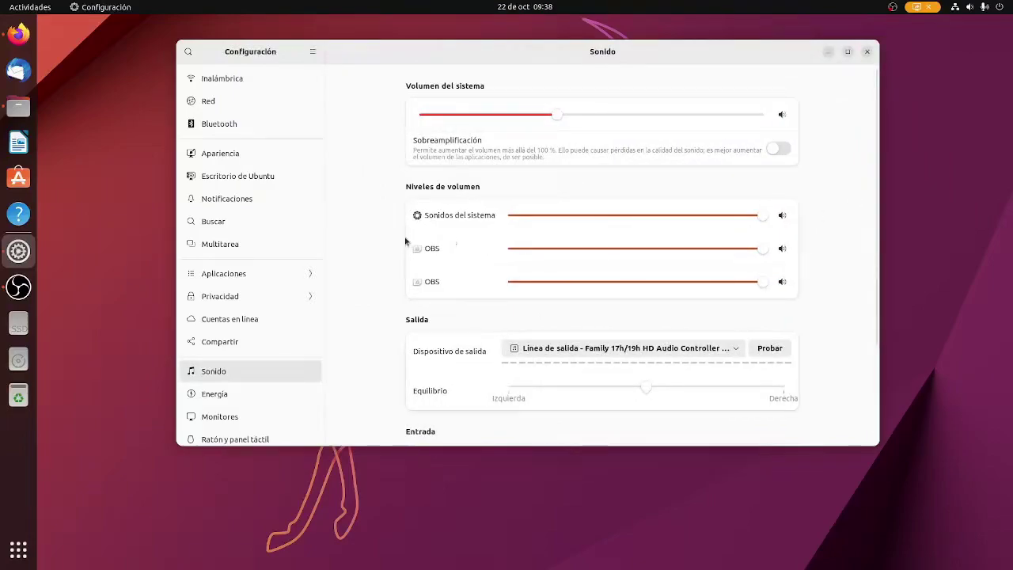
pyautogui.click(254, 181)
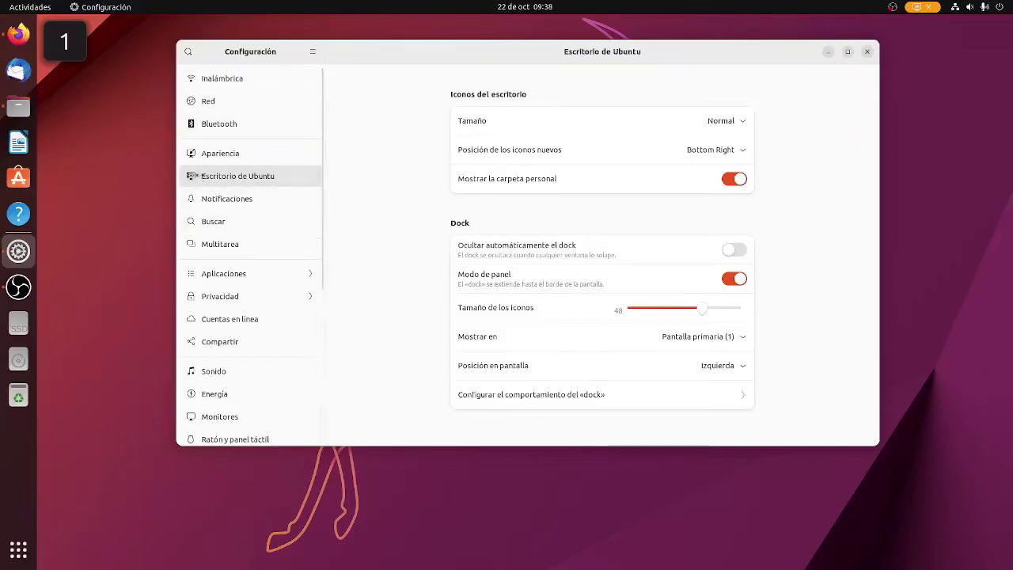
# Step: Try the Small desktop icon size, restore Normal, and look at the position options for new icons
pyautogui.click(741, 122)
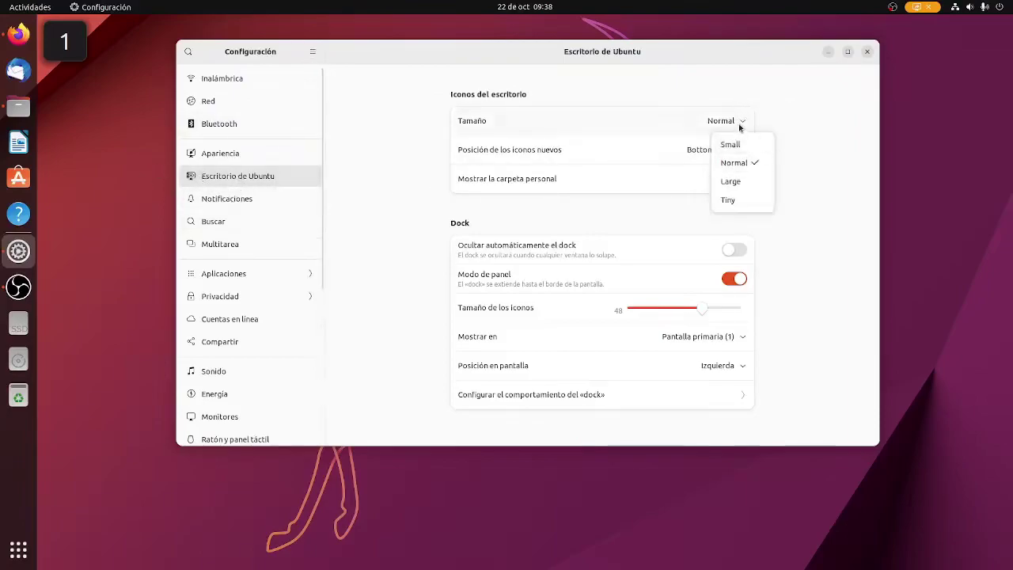
pyautogui.click(730, 144)
pyautogui.click(730, 122)
pyautogui.click(745, 163)
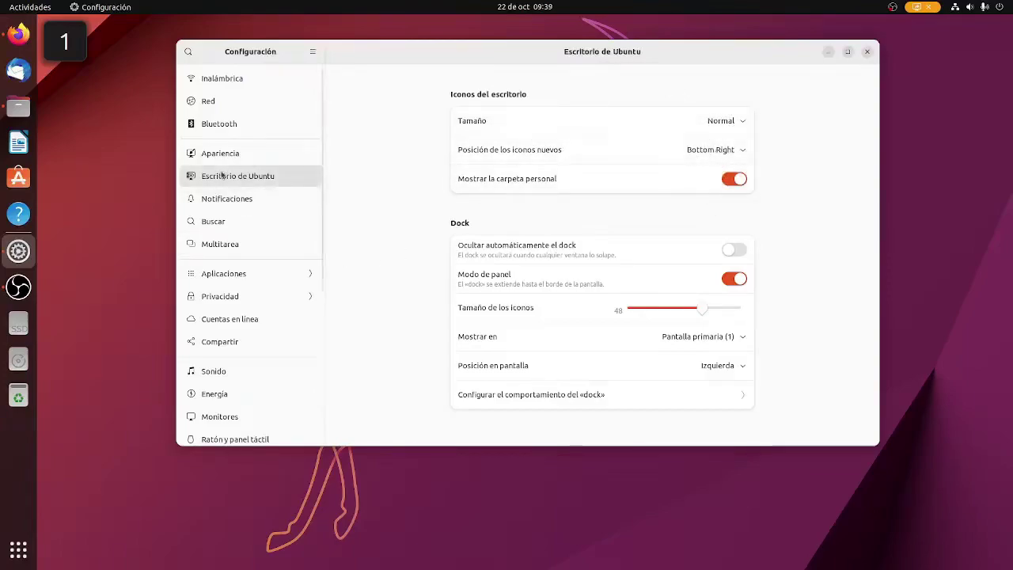
pyautogui.click(738, 148)
pyautogui.click(797, 155)
# Step: Turn automatic dock hiding on and off again, and try the dock icon size, leaving it at 48
pyautogui.click(733, 249)
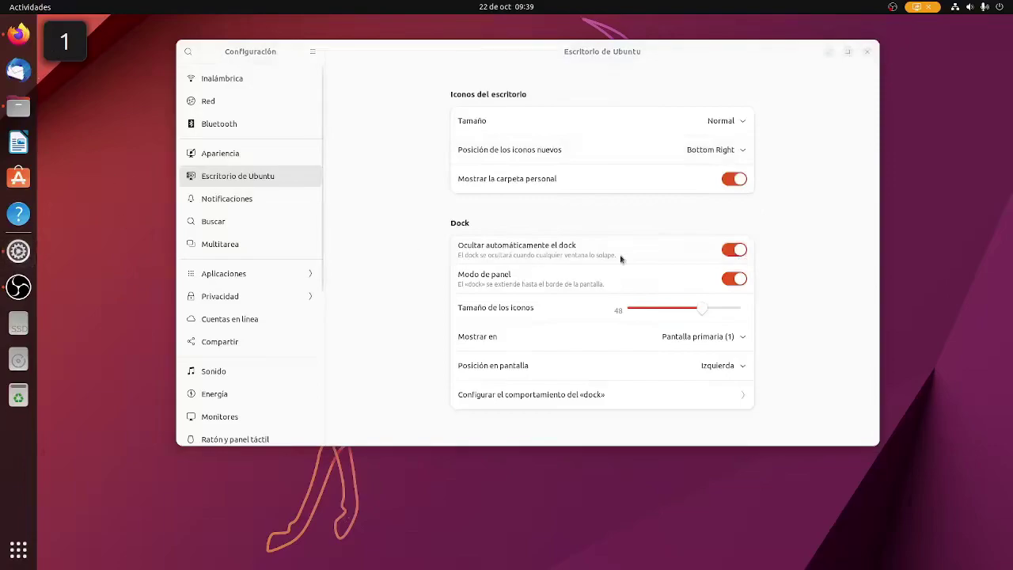
pyautogui.click(741, 252)
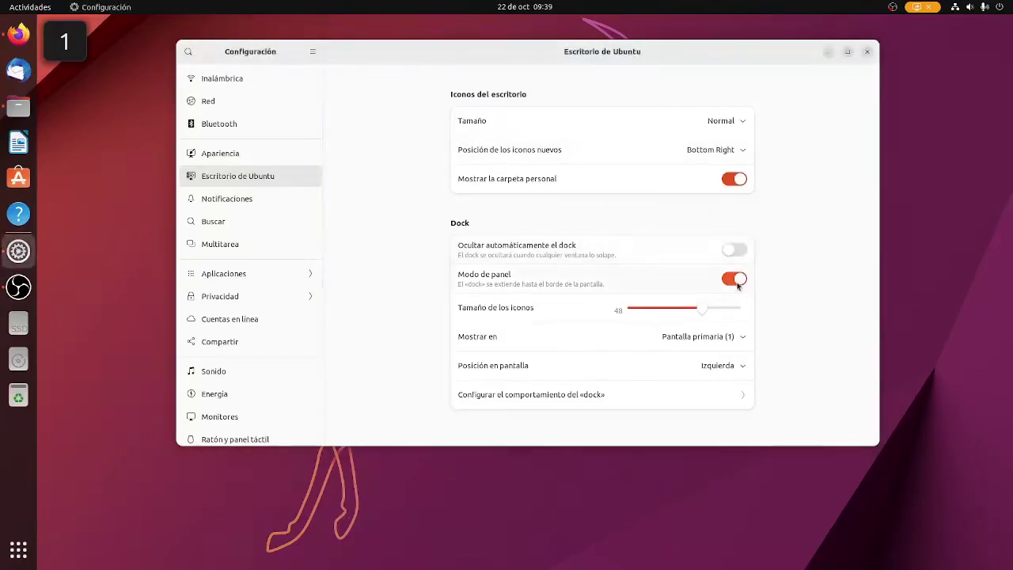
pyautogui.moveTo(722, 311); pyautogui.dragTo(701, 322)
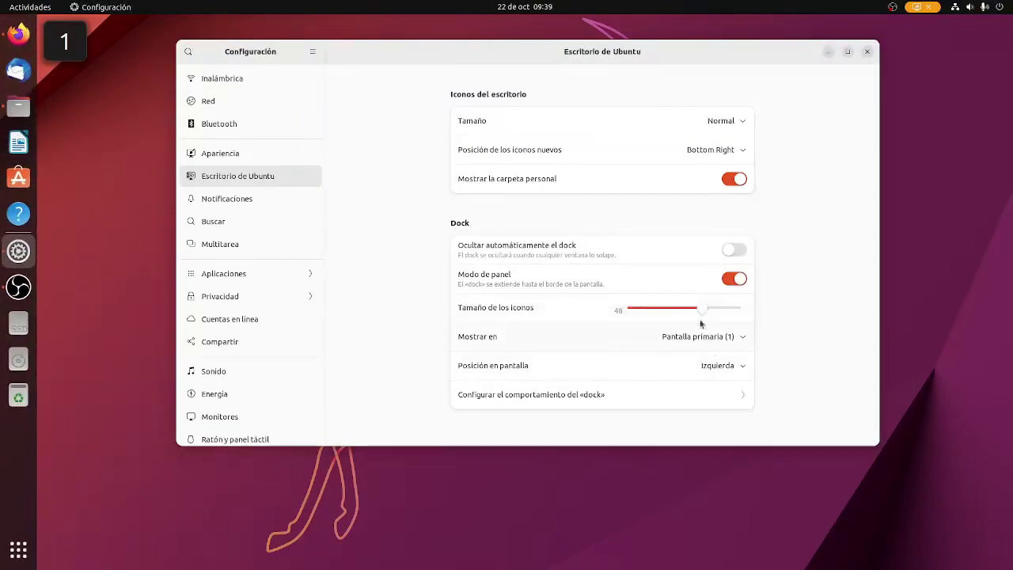
# Step: Try the dock at the Bottom and Derecha screen positions, then return it to Izquierda
pyautogui.click(724, 372)
pyautogui.click(736, 407)
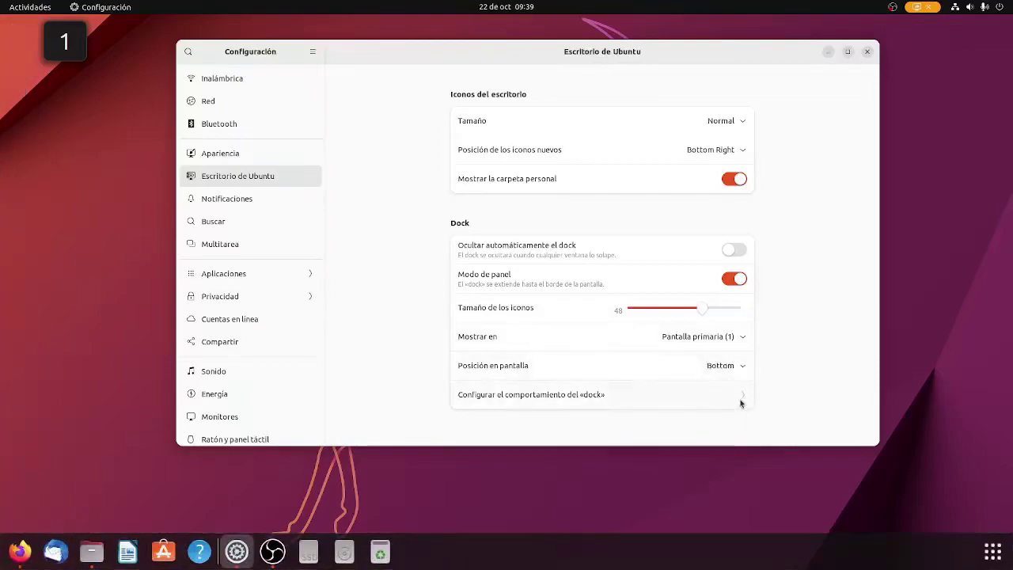
pyautogui.click(734, 366)
pyautogui.click(737, 426)
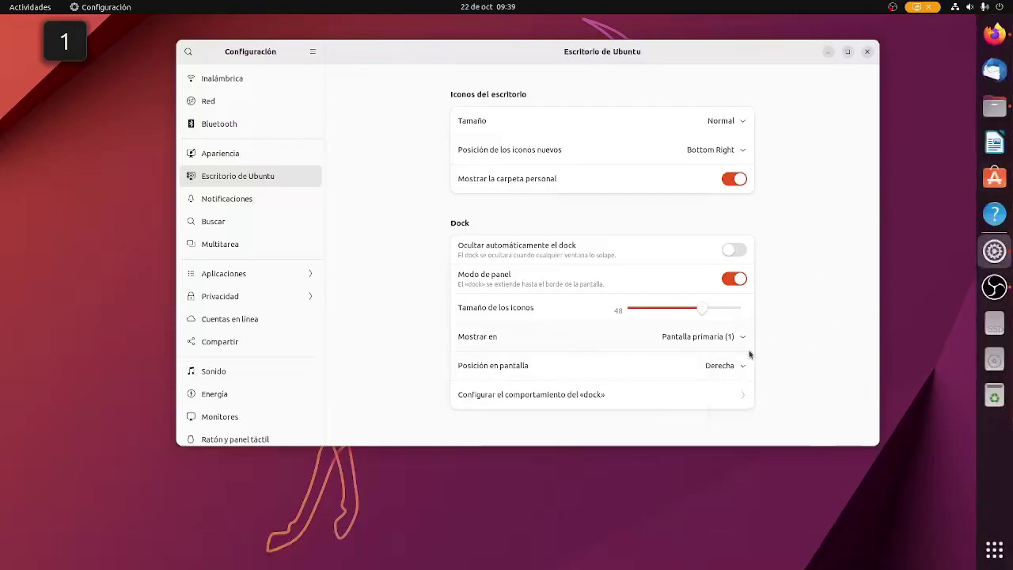
pyautogui.click(726, 367)
pyautogui.click(737, 387)
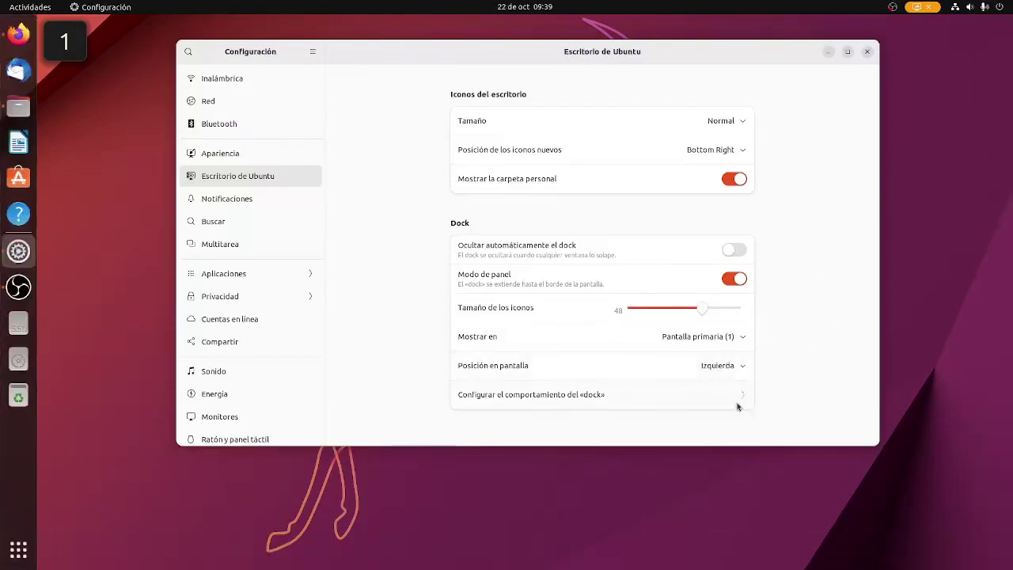
# Step: Review the dock behaviour options for volumes, devices and the trash, and close the dialog
pyautogui.click(740, 403)
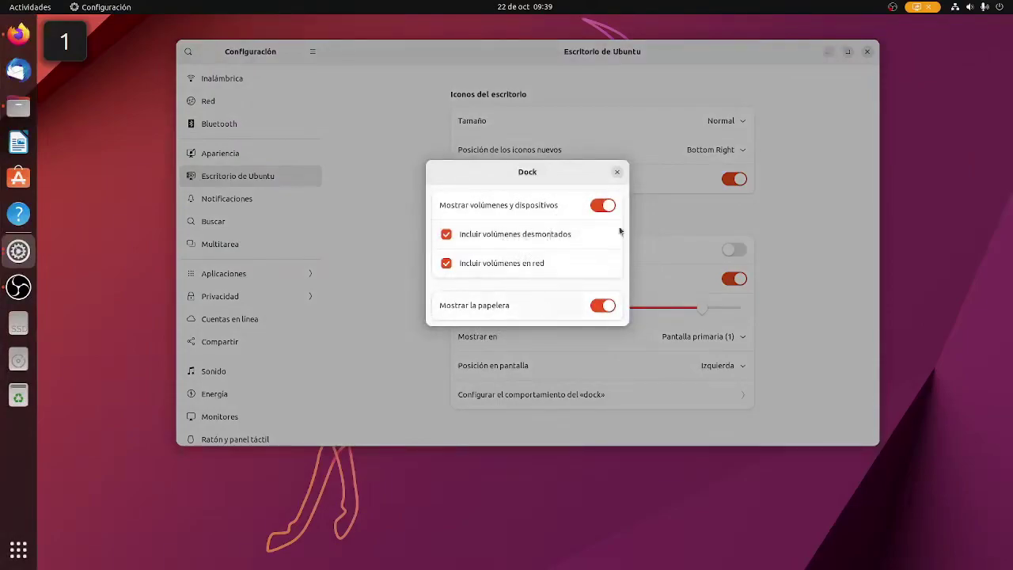
pyautogui.click(617, 173)
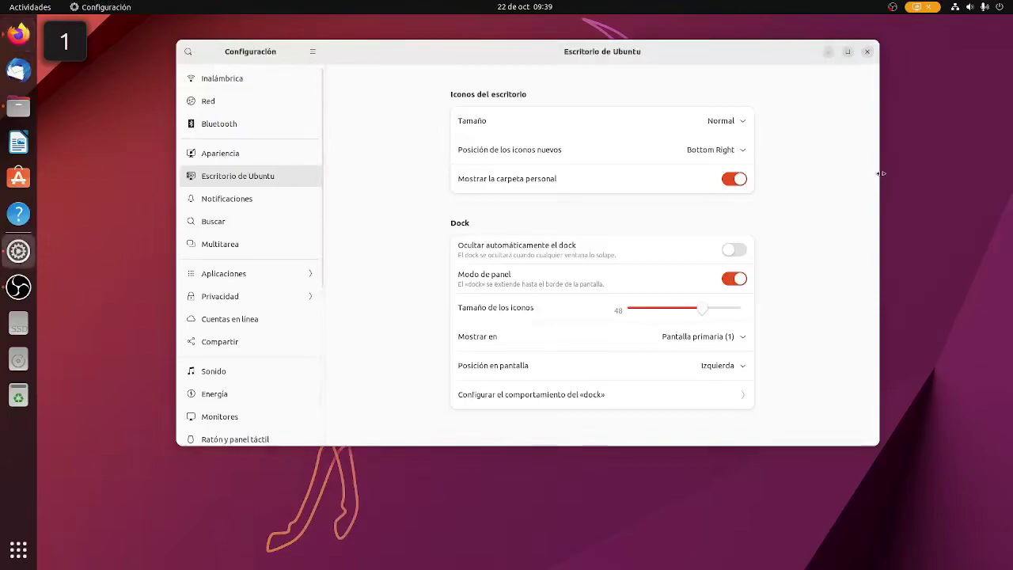
# Step: Narrow the settings window and go through the Inalámbrica, Red and Bluetooth pages to Apariencia
pyautogui.moveTo(879, 176); pyautogui.dragTo(757, 210)
pyautogui.click(265, 79)
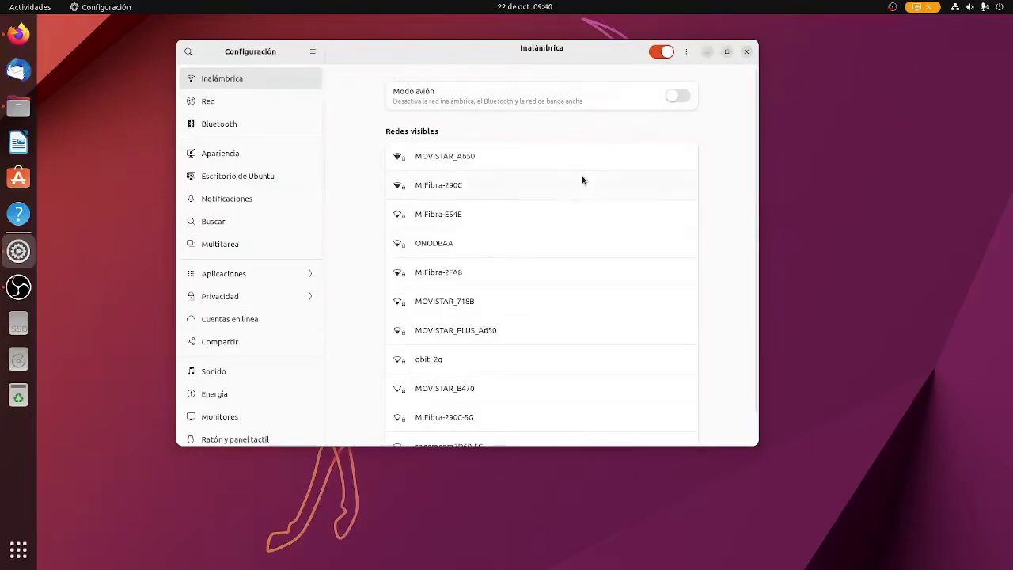
pyautogui.click(224, 102)
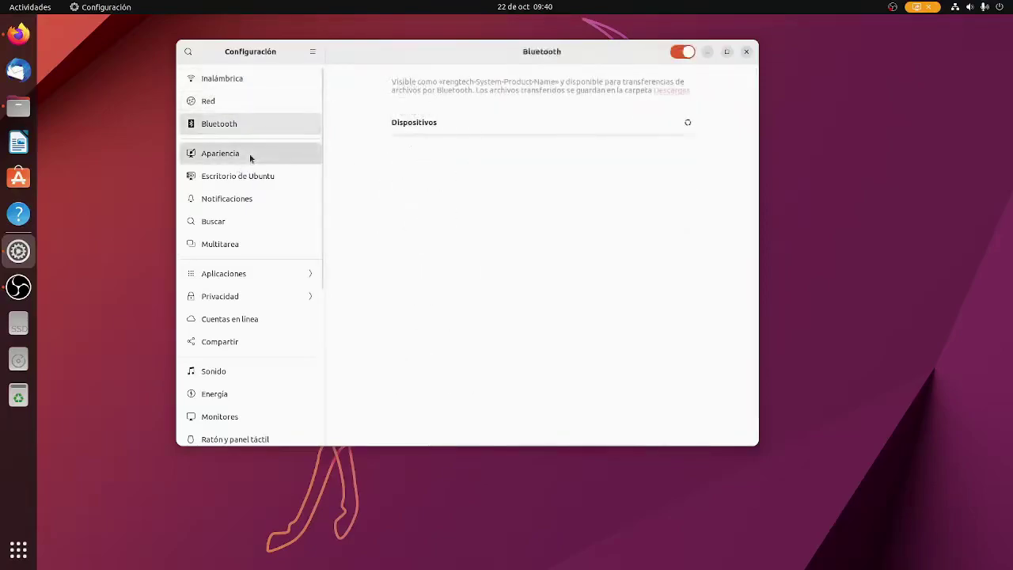
pyautogui.click(247, 155)
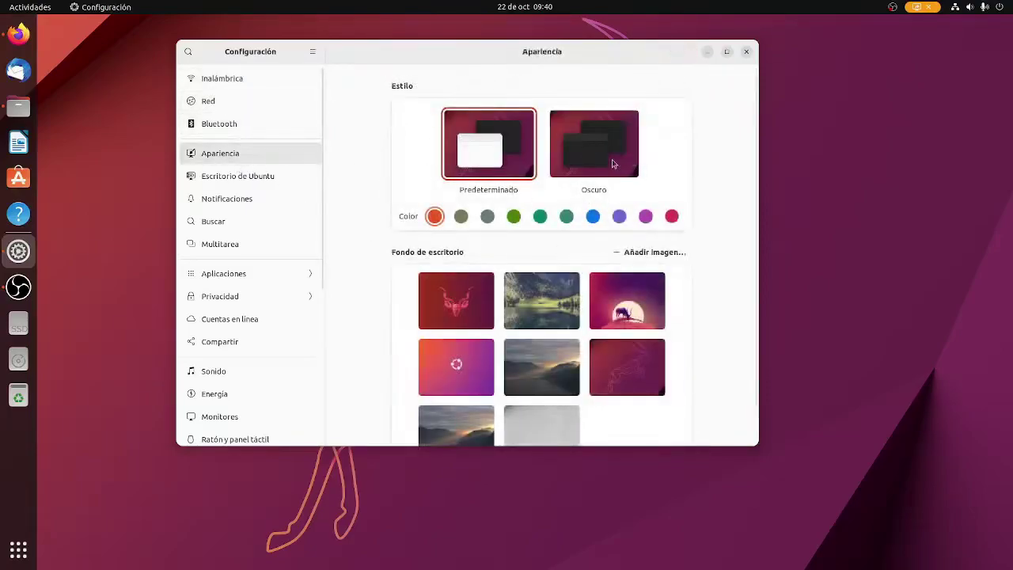
# Step: Try the Oscuro style and switch back to Predeterminado
pyautogui.click(613, 157)
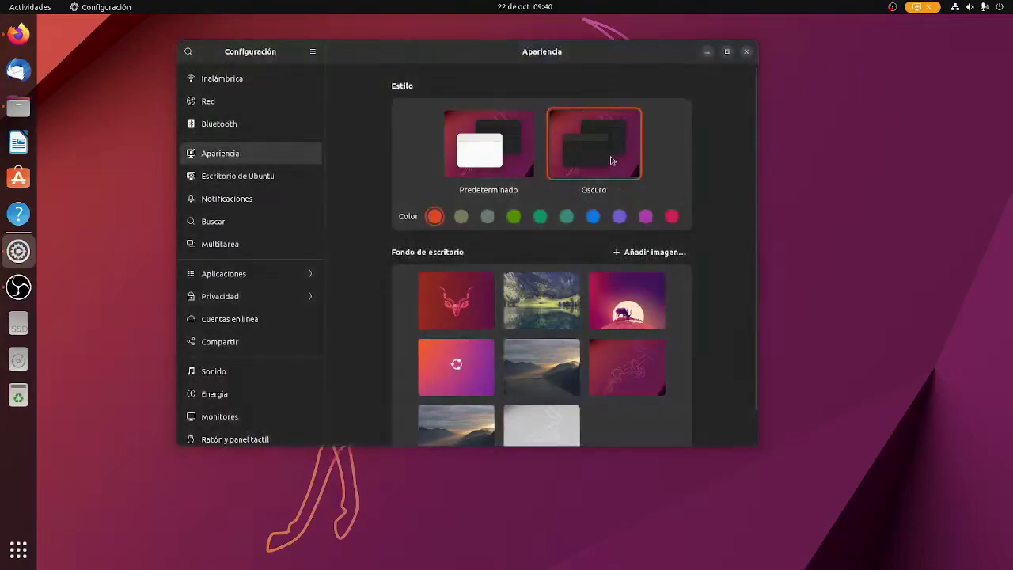
pyautogui.click(472, 164)
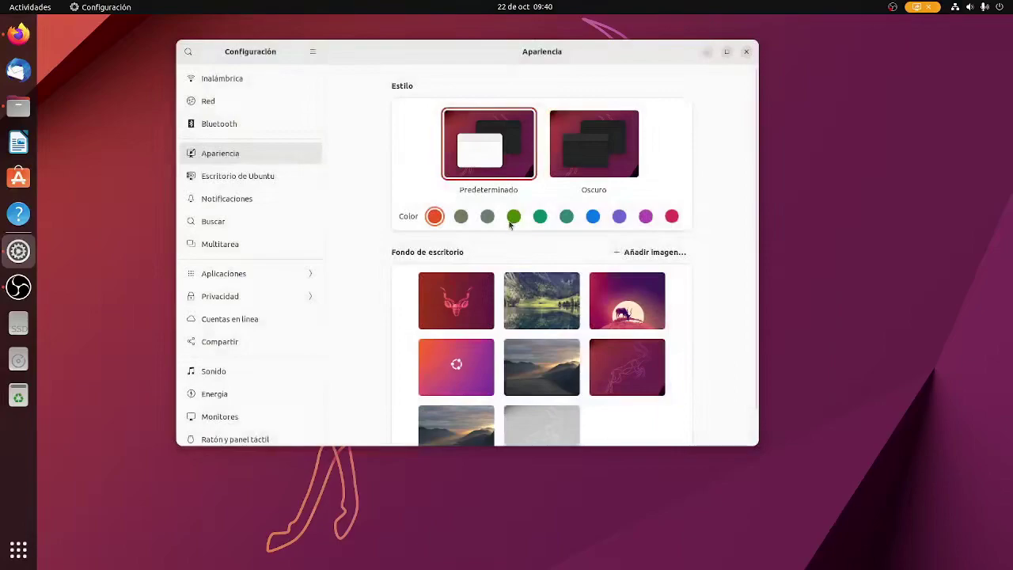
# Step: Try the green accent colour, set it to blue, and apply the red kudu head wallpaper as desktop background
pyautogui.click(513, 219)
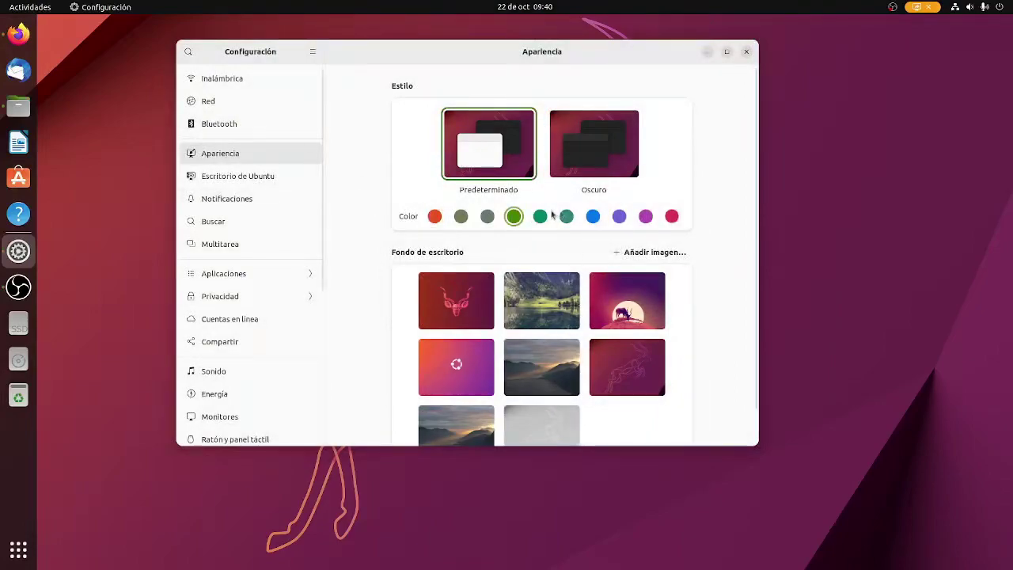
pyautogui.click(593, 217)
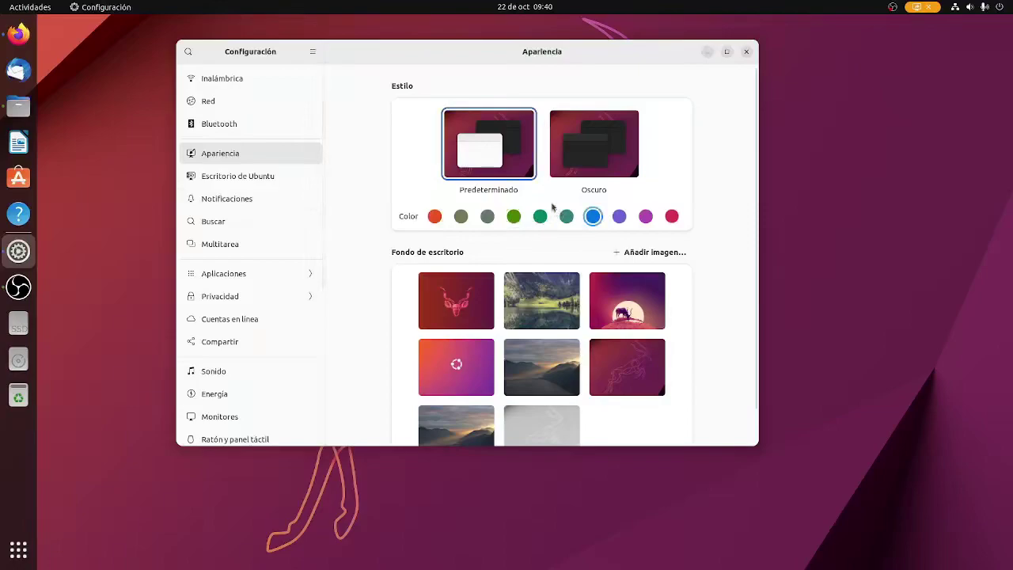
pyautogui.click(461, 303)
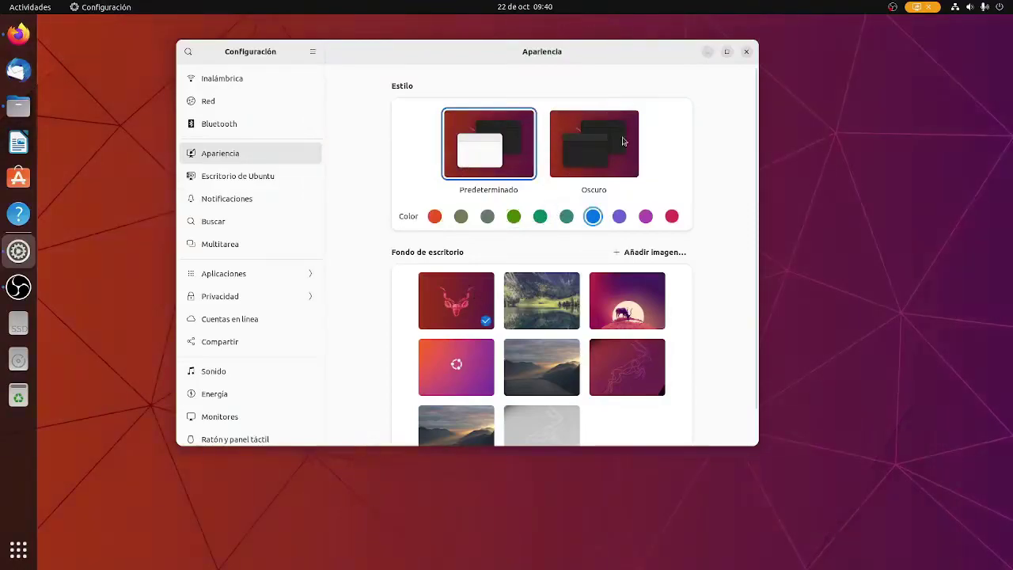
# Step: Move the settings window and look over Escritorio de Ubuntu, Notificaciones, Buscar and the whole Multitarea page
pyautogui.moveTo(613, 49); pyautogui.dragTo(669, 58)
pyautogui.click(318, 182)
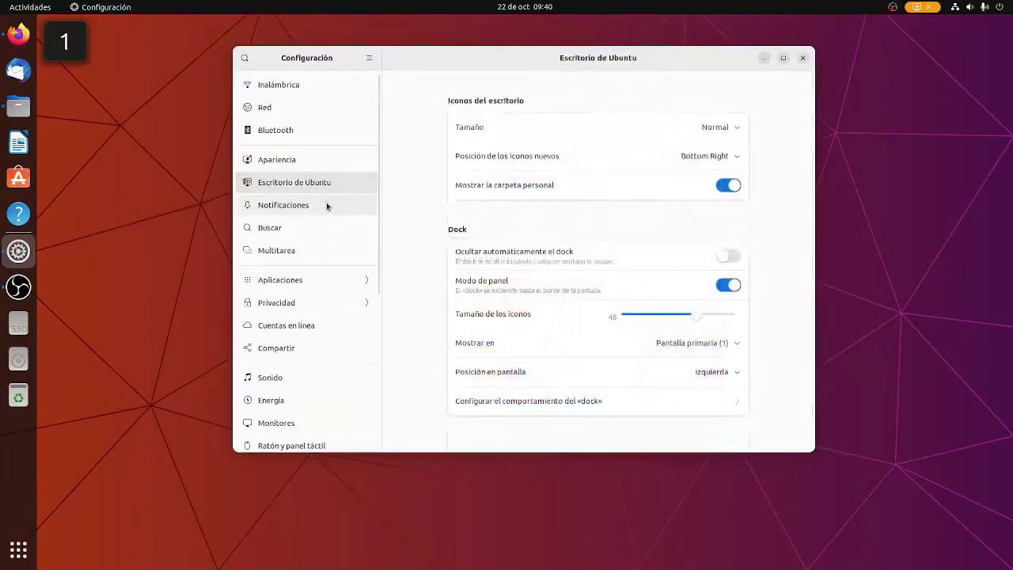
pyautogui.click(327, 205)
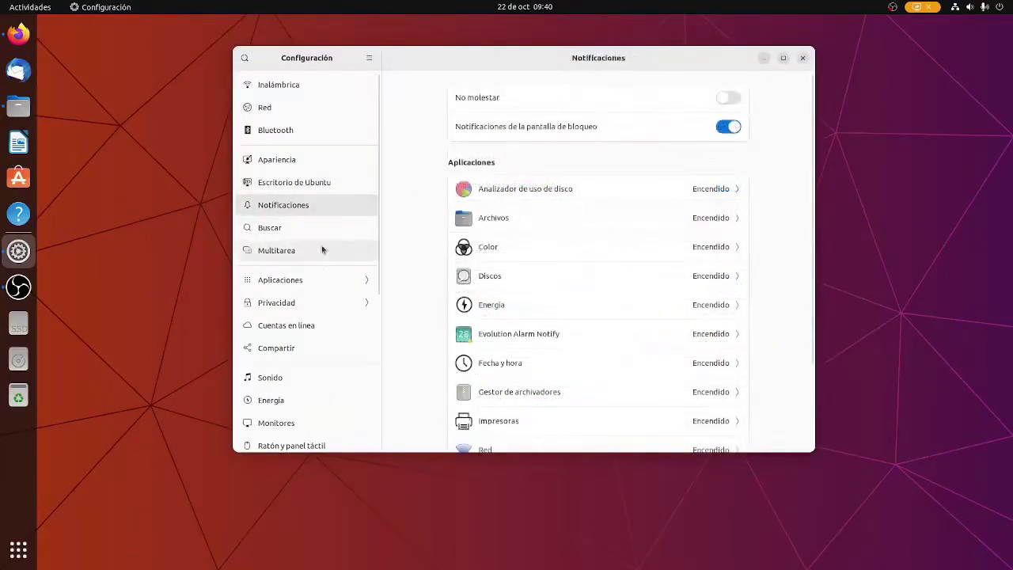
pyautogui.click(325, 228)
pyautogui.click(332, 252)
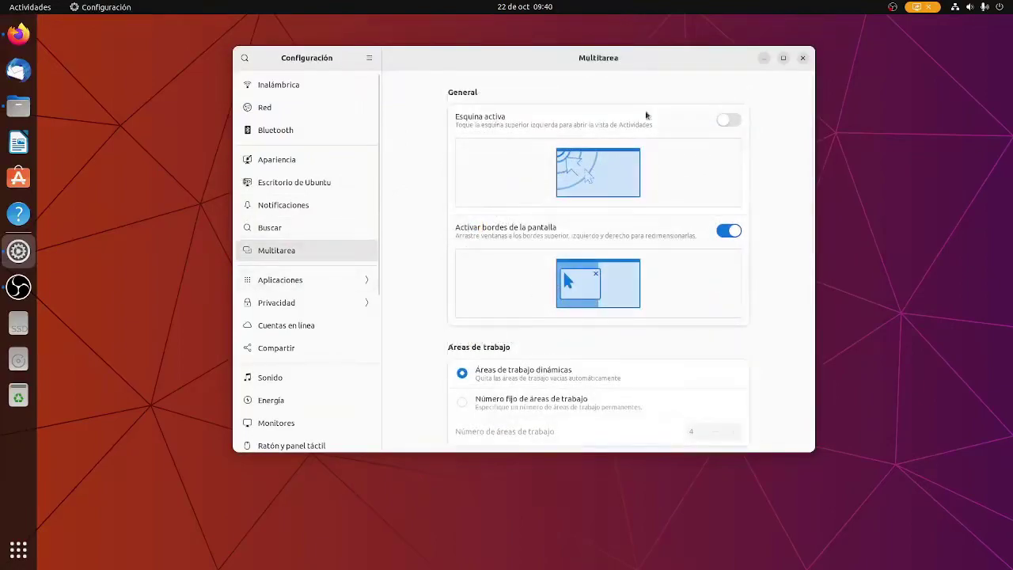
pyautogui.scroll(-7, 566, 282)
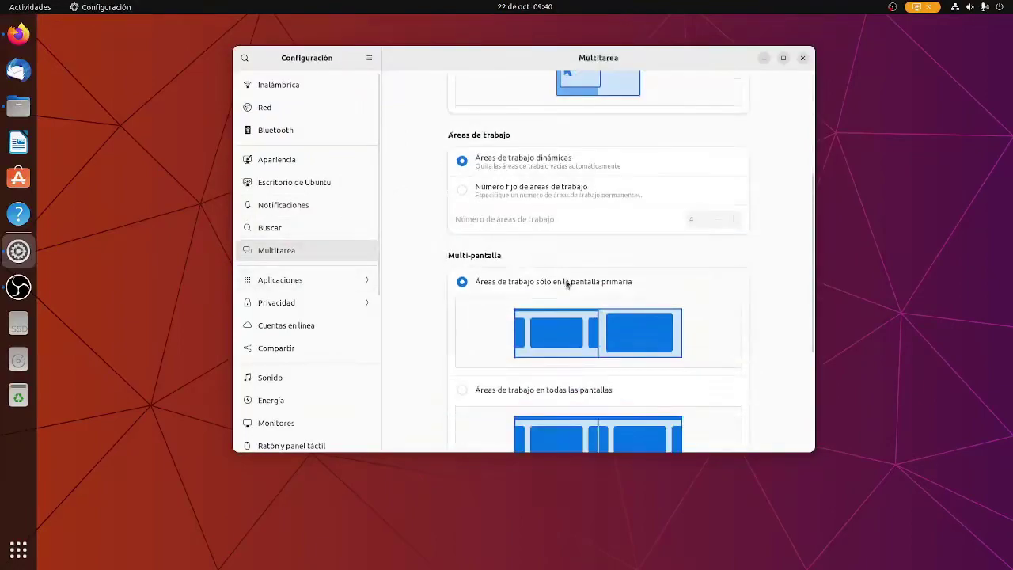
pyautogui.scroll(-3, 570, 279)
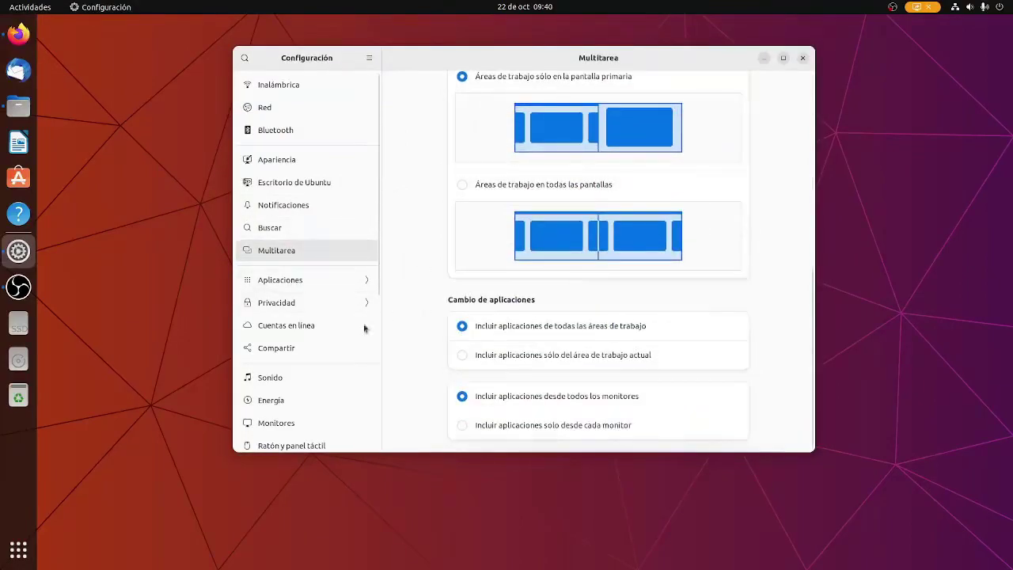
# Step: Look through the Aplicaciones, Cuentas en línea, Compartir and Sonido pages, cancelling the request for a new keyring password
pyautogui.click(317, 284)
pyautogui.click(245, 59)
pyautogui.scroll(-3, 344, 334)
pyautogui.click(317, 155)
pyautogui.click(310, 182)
pyautogui.click(316, 211)
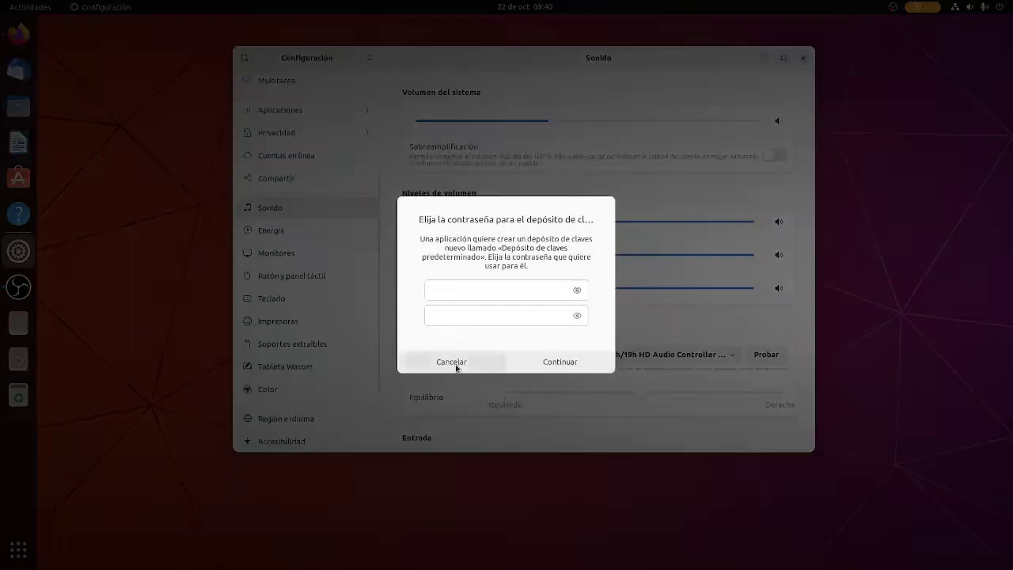
pyautogui.click(456, 363)
# Step: Look over the Energía, Monitores and Tableta Wacom pages, and review the system details in Acerca de
pyautogui.click(317, 230)
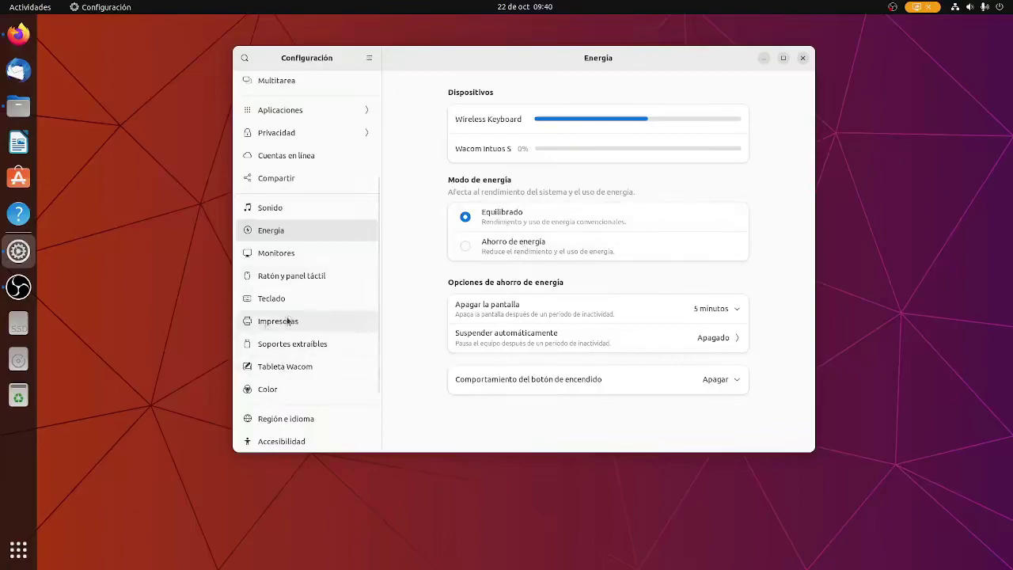
pyautogui.click(283, 255)
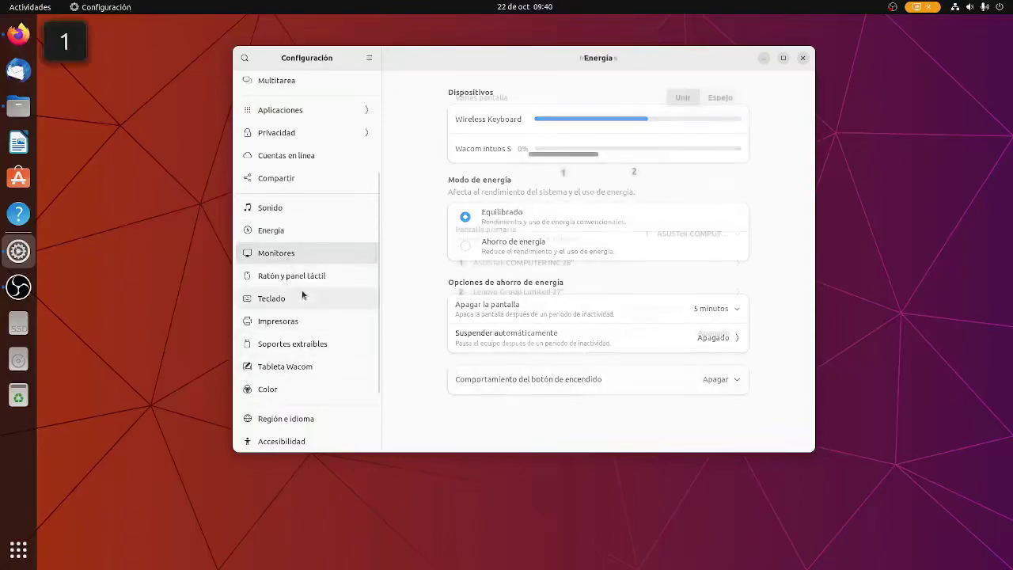
pyautogui.click(328, 364)
pyautogui.scroll(-3, 328, 360)
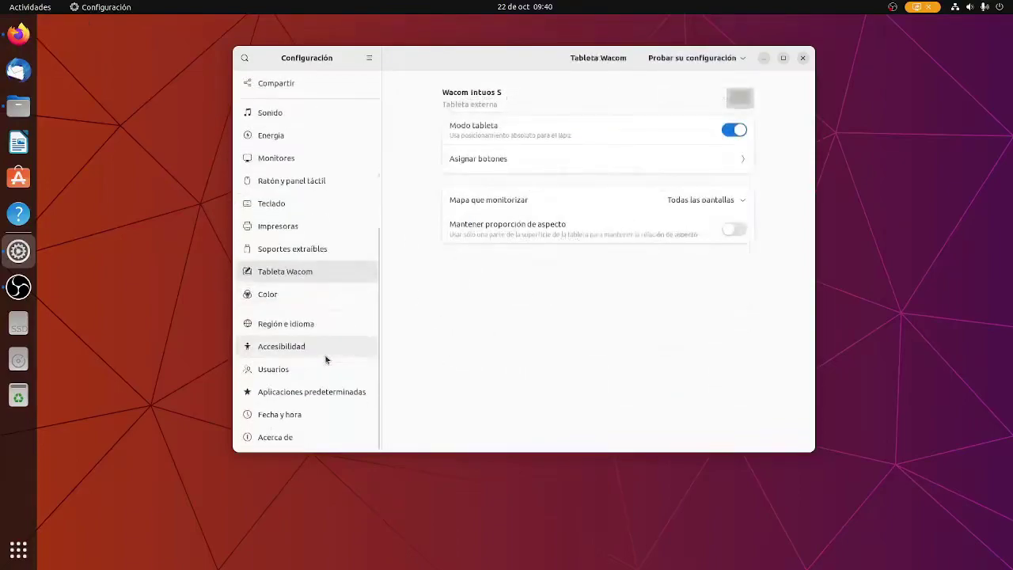
pyautogui.click(285, 437)
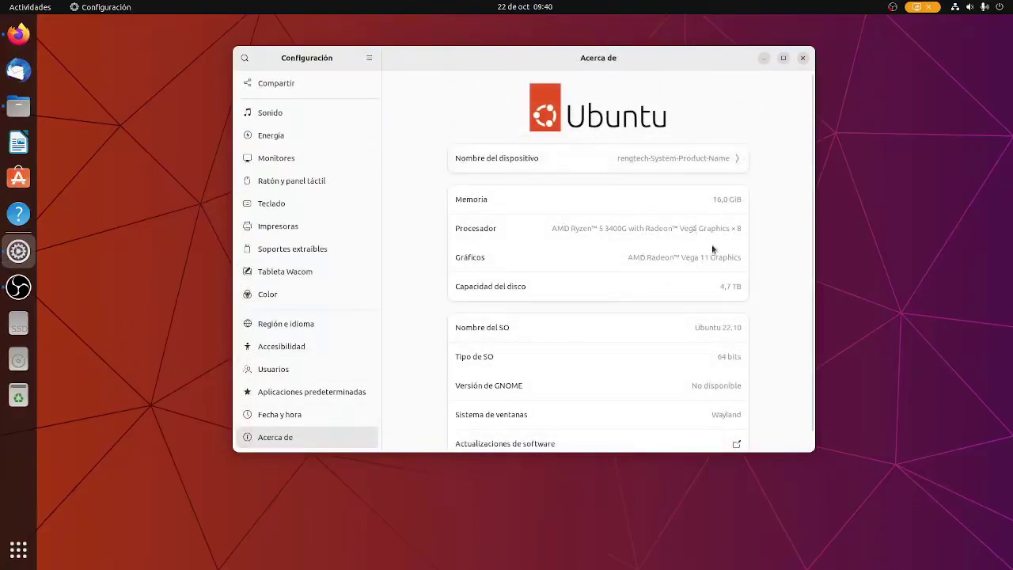
pyautogui.scroll(-1, 717, 283)
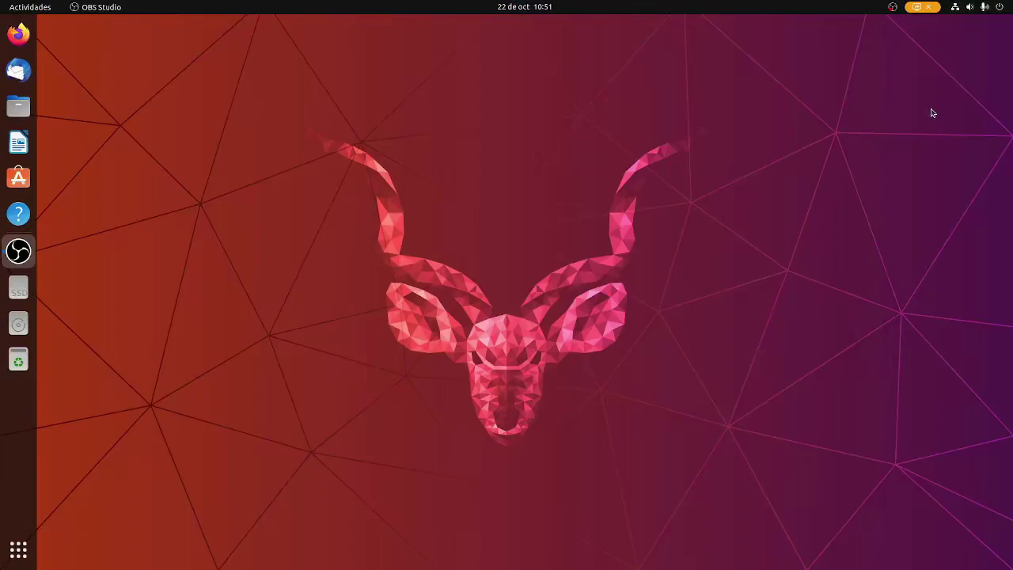
# Step: Open the quick settings, lower the output volume to about a third, and look at the wired connection options, collapsing them again
pyautogui.click(975, 10)
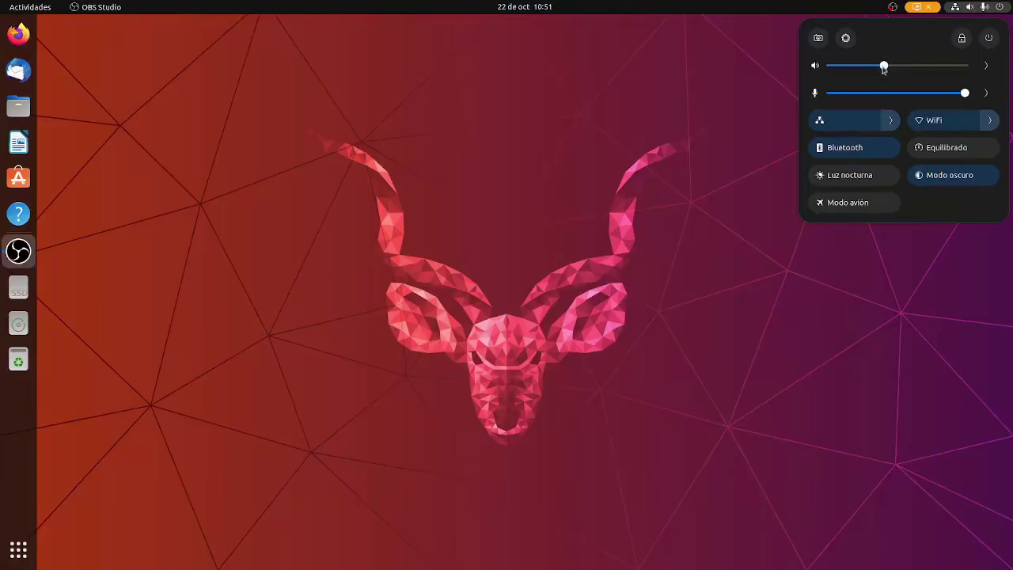
pyautogui.moveTo(884, 70)
pyautogui.mouseDown()
pyautogui.moveTo(863, 69)
pyautogui.moveTo(914, 70)
pyautogui.moveTo(842, 80)
pyautogui.moveTo(947, 76)
pyautogui.moveTo(871, 82)
pyautogui.mouseUp()
pyautogui.moveTo(968, 95)
pyautogui.mouseDown()
pyautogui.moveTo(943, 96)
pyautogui.moveTo(969, 100)
pyautogui.mouseUp()
pyautogui.click(892, 121)
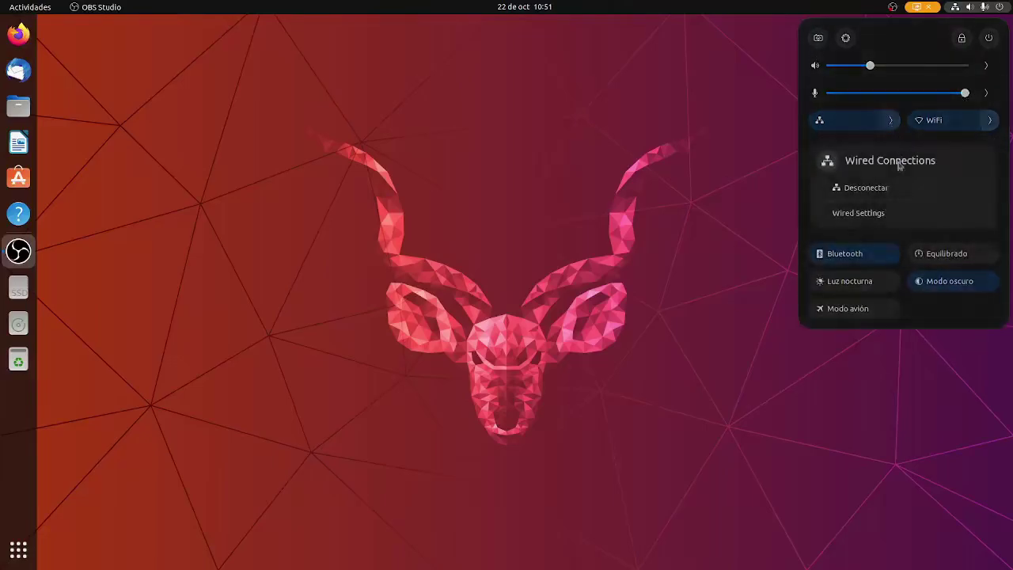
pyautogui.click(893, 121)
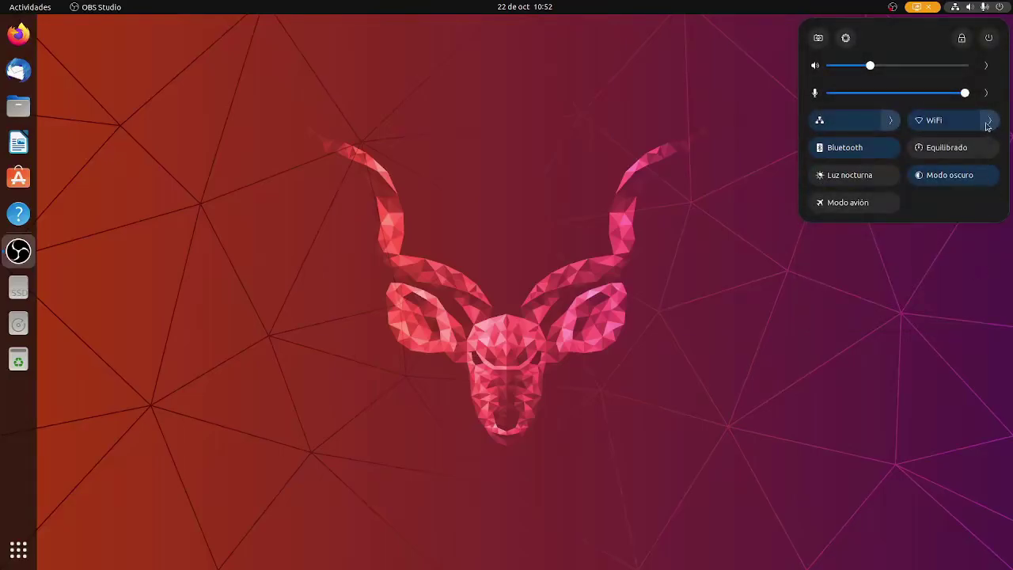
# Step: Switch Bluetooth, the power mode and Modo oscuro each to the other state and back, and turn on Luz nocturna
pyautogui.click(877, 153)
pyautogui.click(877, 153)
pyautogui.click(945, 156)
pyautogui.click(947, 155)
pyautogui.click(929, 181)
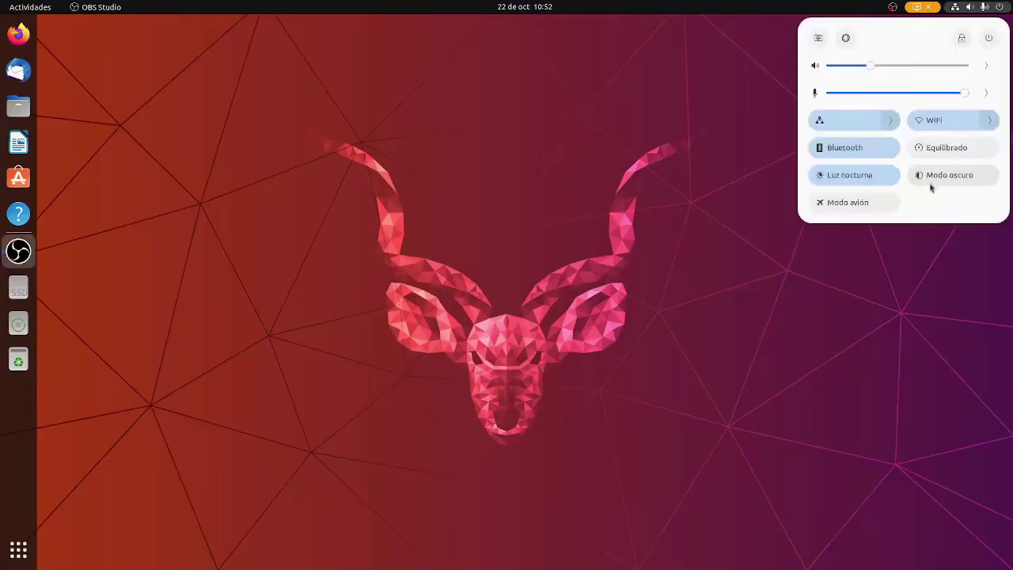
pyautogui.click(930, 184)
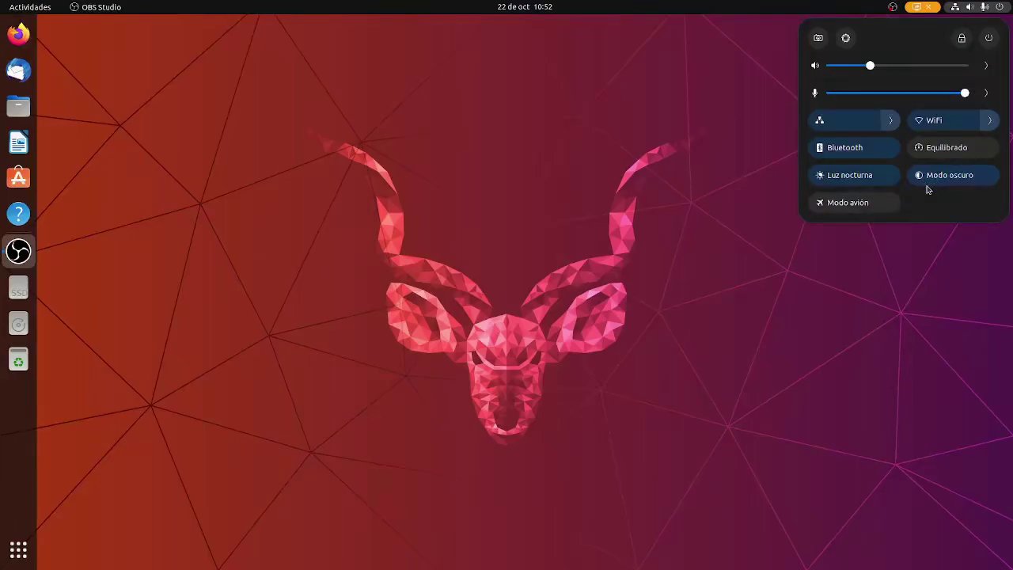
# Step: Open the full Configuración window from the quick settings and close it
pyautogui.click(850, 41)
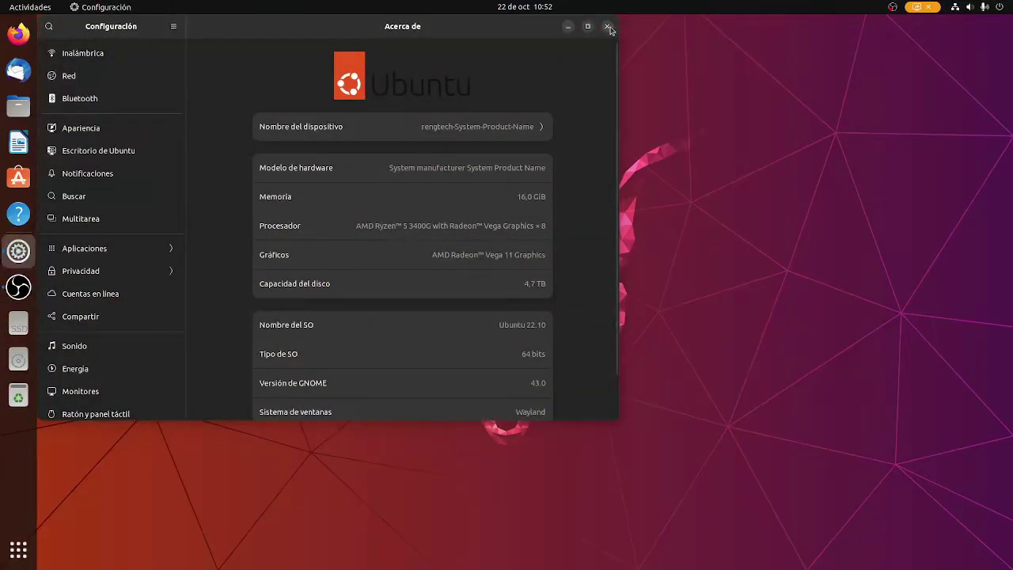
pyautogui.click(609, 29)
# Step: Start the screenshot tool, enlarge the capture area around the kudu head, and try the Pantalla, Ventana and Selección modes
pyautogui.click(958, 10)
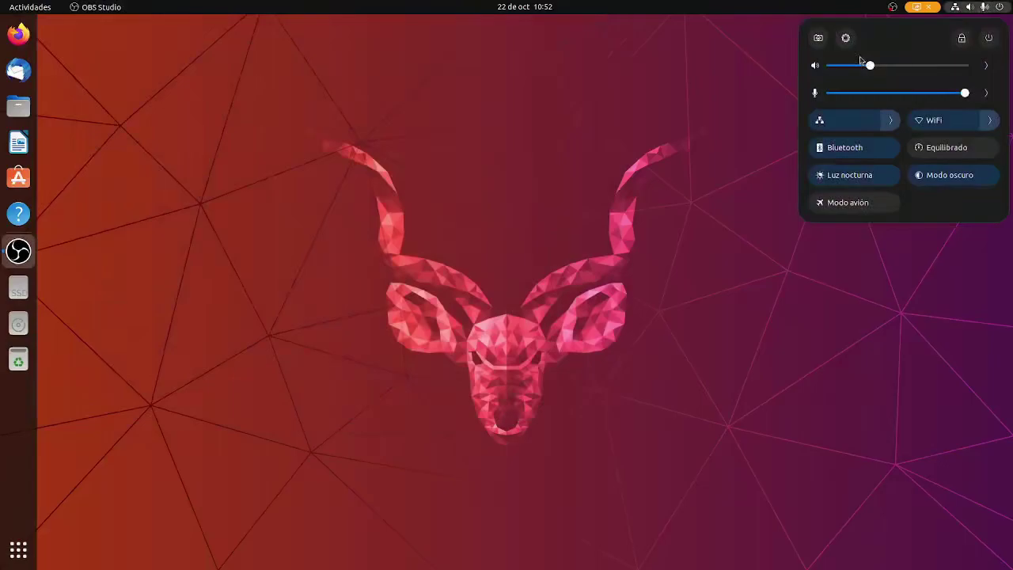
pyautogui.click(821, 43)
pyautogui.moveTo(633, 356); pyautogui.dragTo(707, 448)
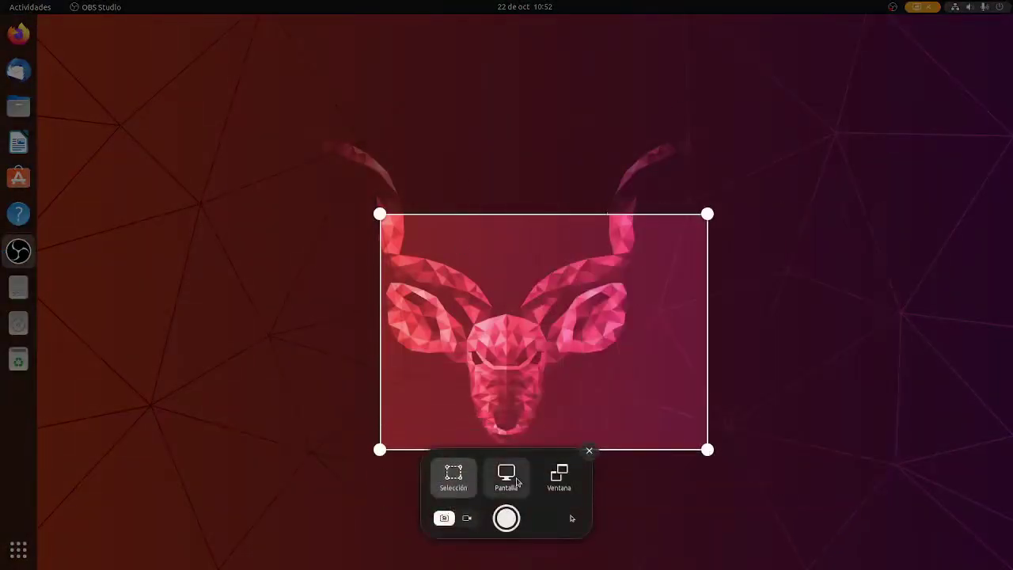
pyautogui.click(507, 477)
pyautogui.click(559, 475)
pyautogui.click(454, 477)
# Step: Switch the capture tool to screen recording and back to screenshots, choose Pantalla, and close it without capturing
pyautogui.click(467, 517)
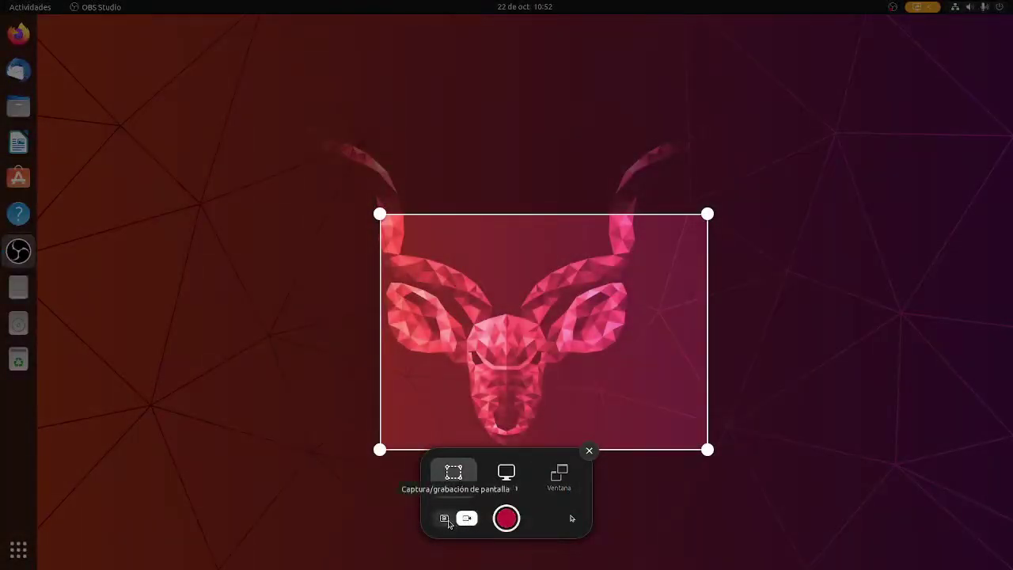
pyautogui.click(446, 519)
pyautogui.click(507, 474)
pyautogui.click(589, 450)
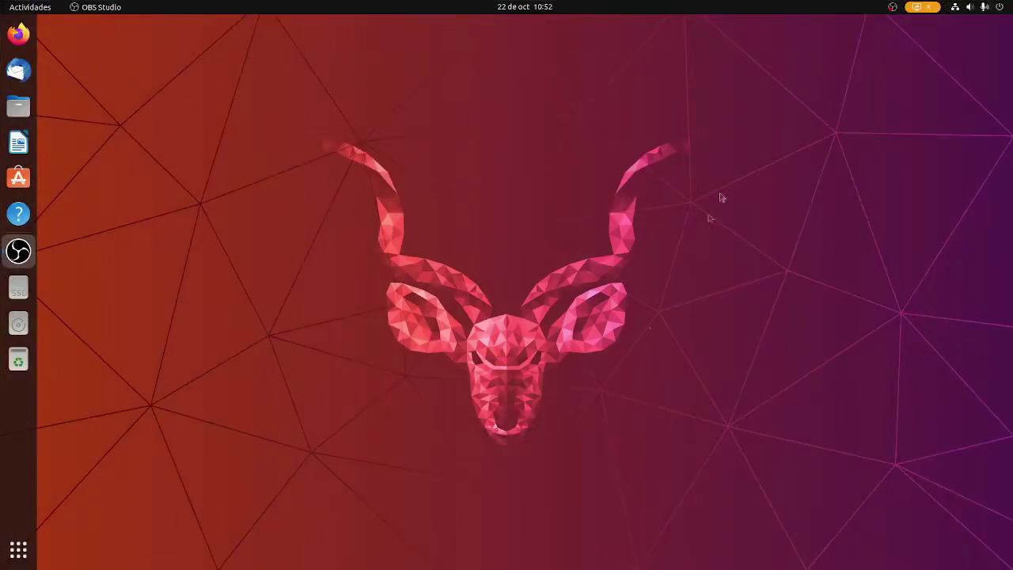